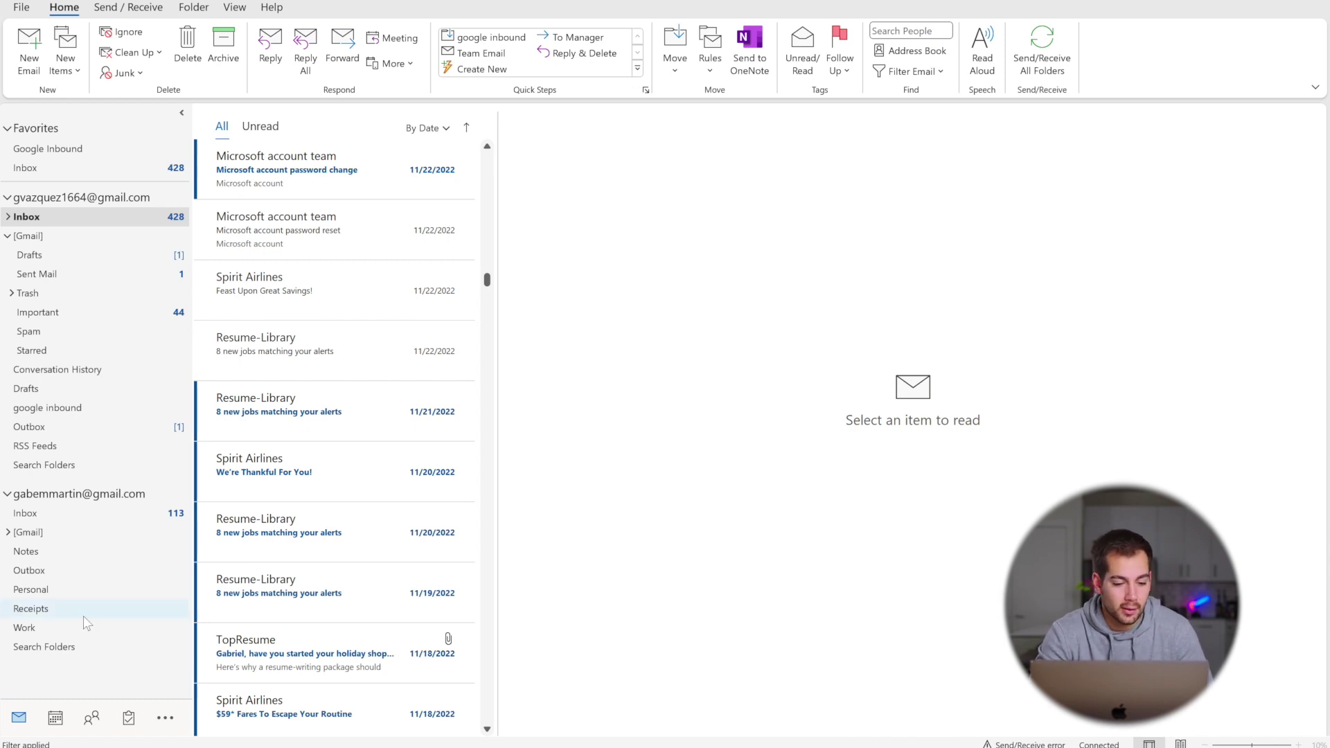
Start a new contact group in People and add a new e-mail contact named Emilio
{"action": "left_click", "coordinate": [93, 717]}
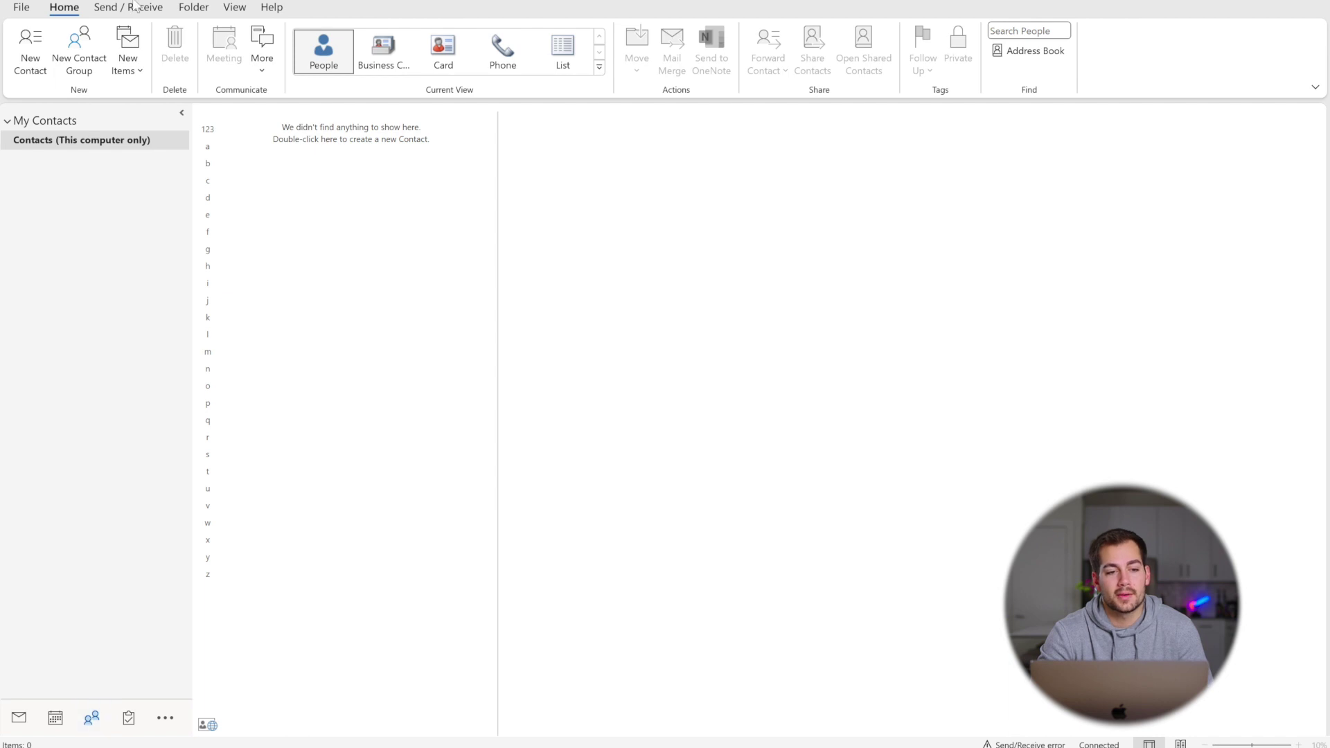
{"action": "left_click", "coordinate": [90, 66]}
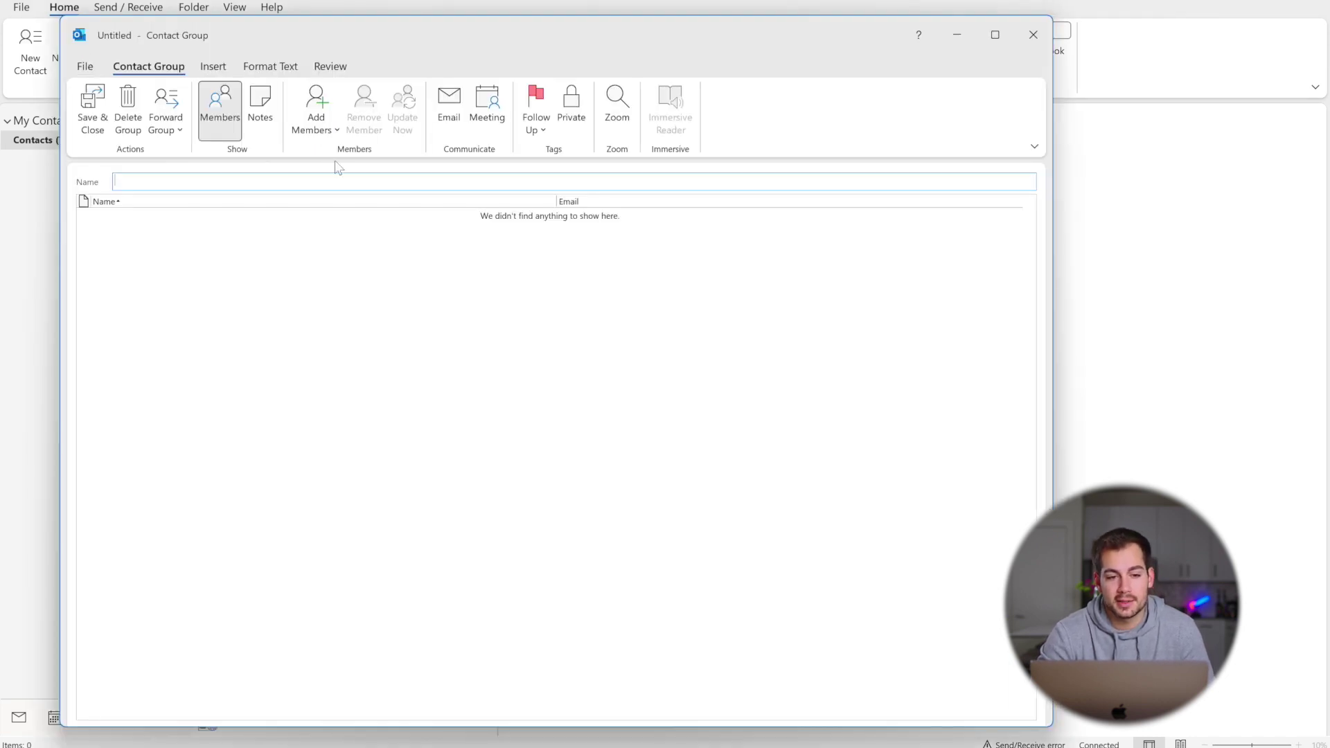
{"action": "left_click", "coordinate": [331, 128]}
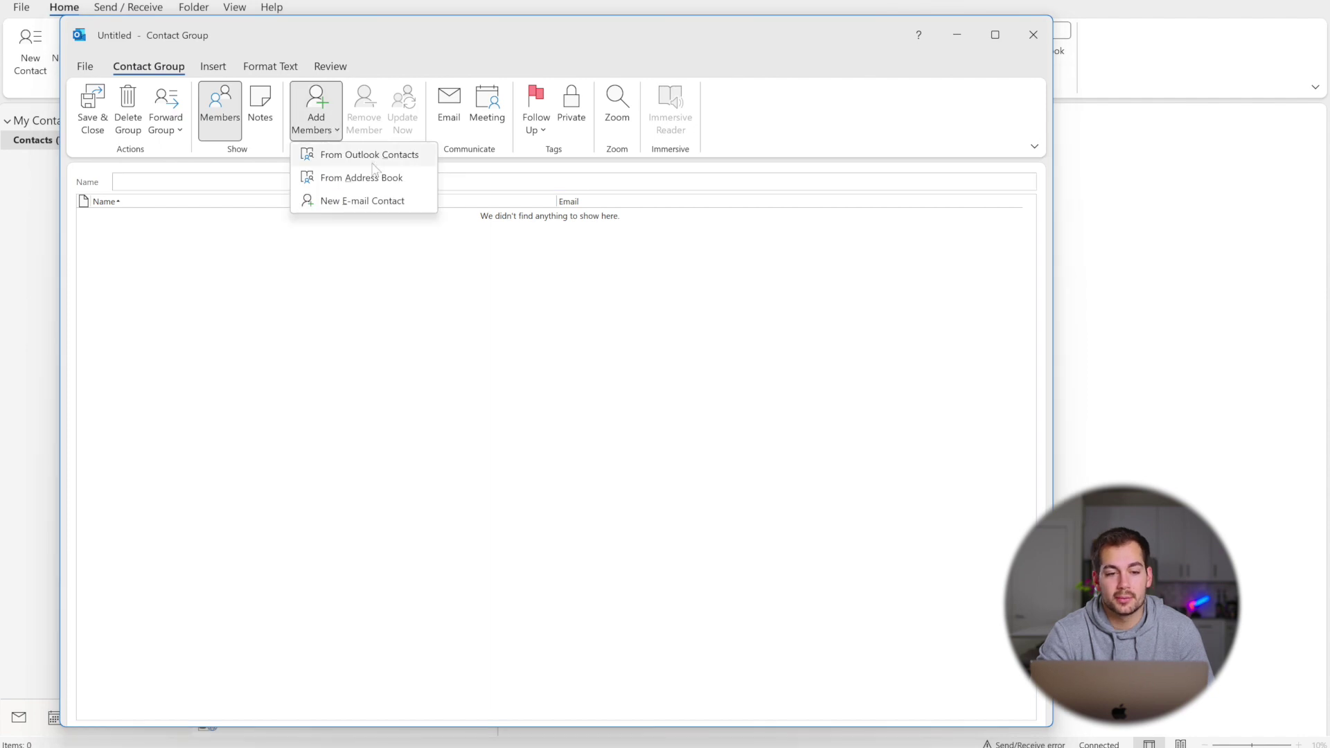
{"action": "left_click", "coordinate": [358, 205]}
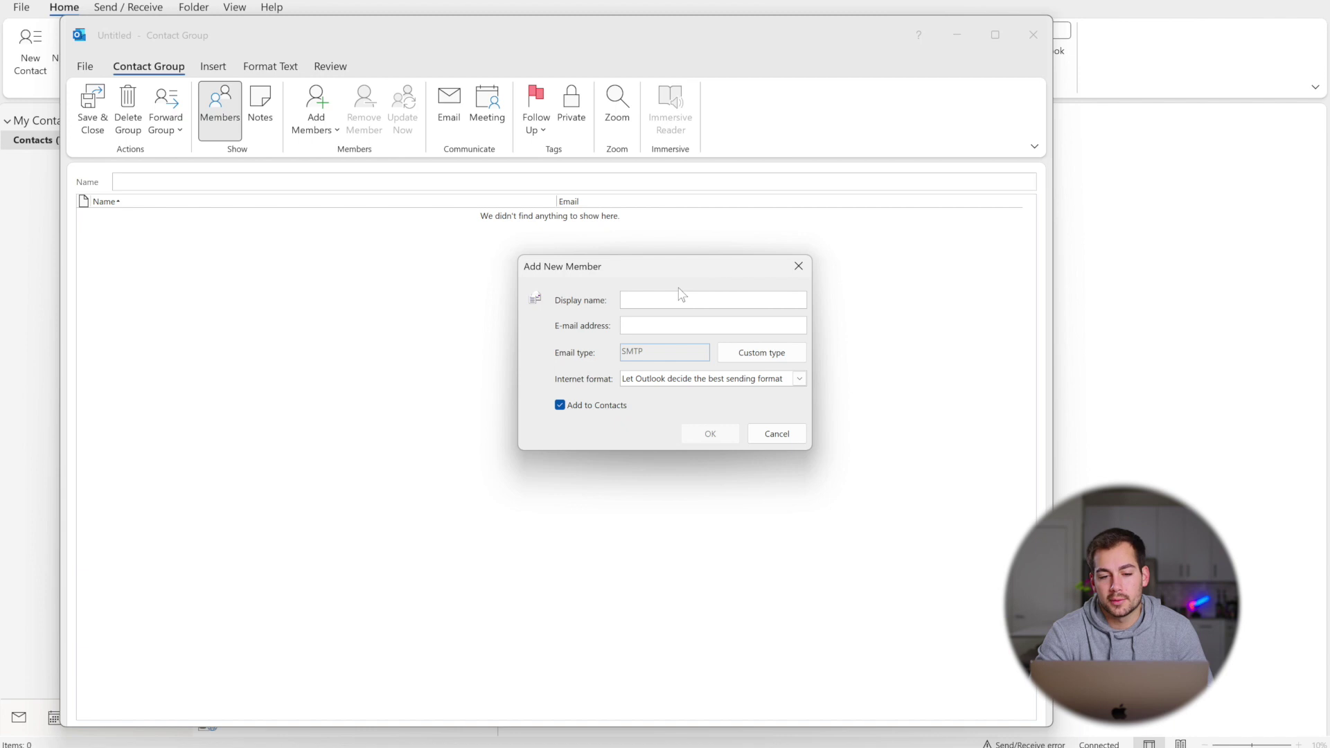
{"action": "type", "text": "Emilio"}
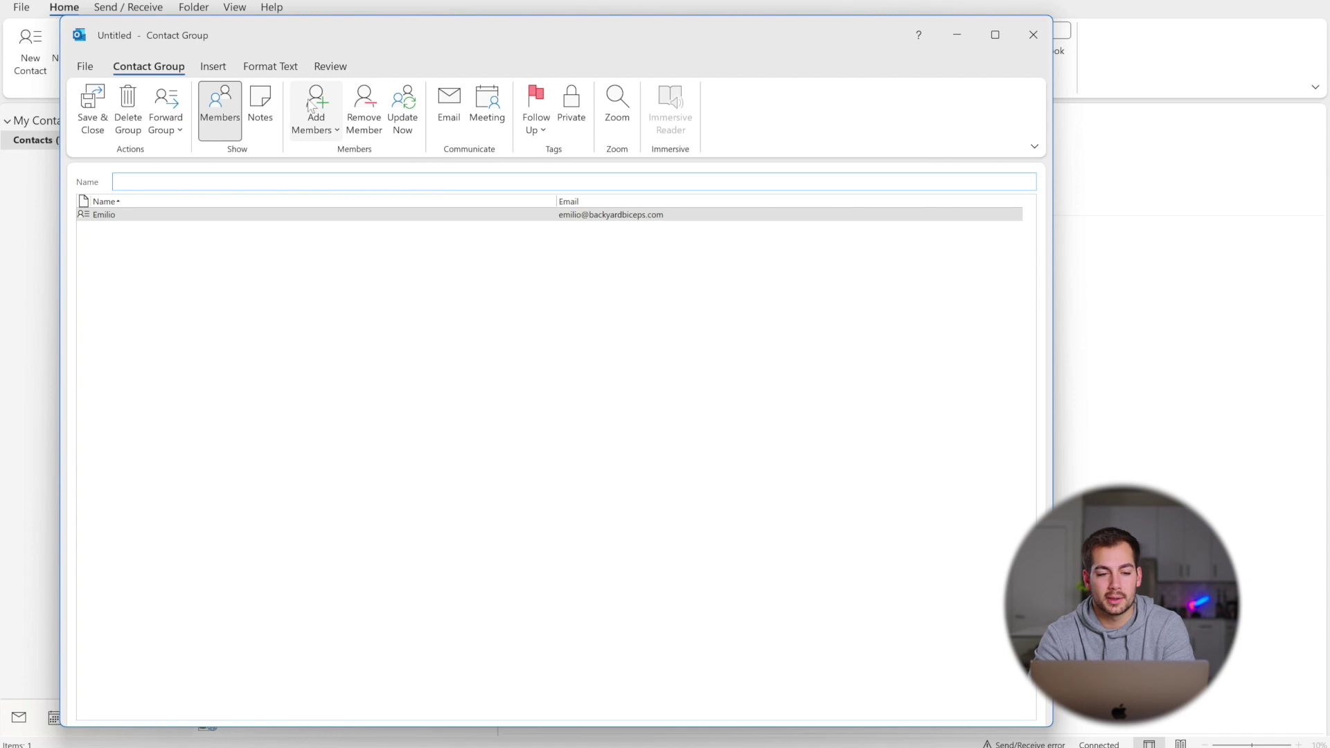
Add a second new e-mail contact named Jon to the group
{"action": "left_click", "coordinate": [317, 111]}
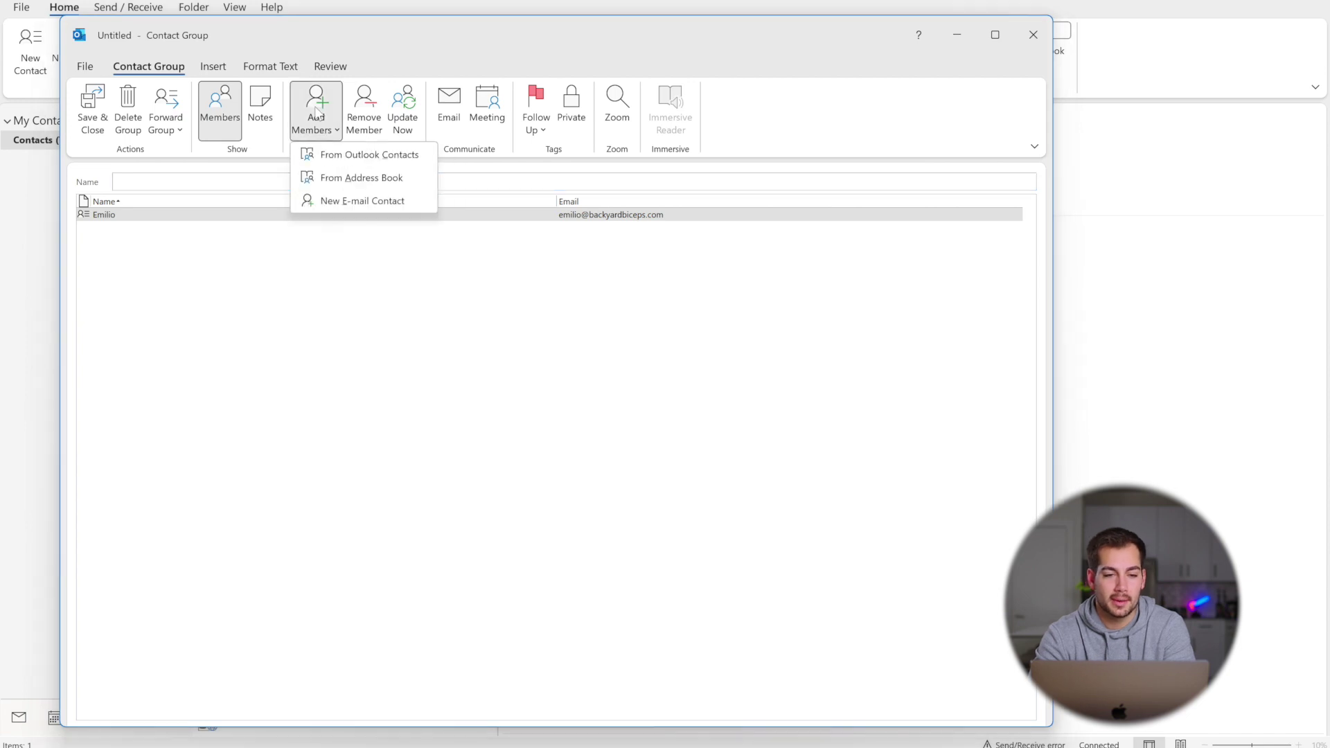
{"action": "left_click", "coordinate": [361, 200]}
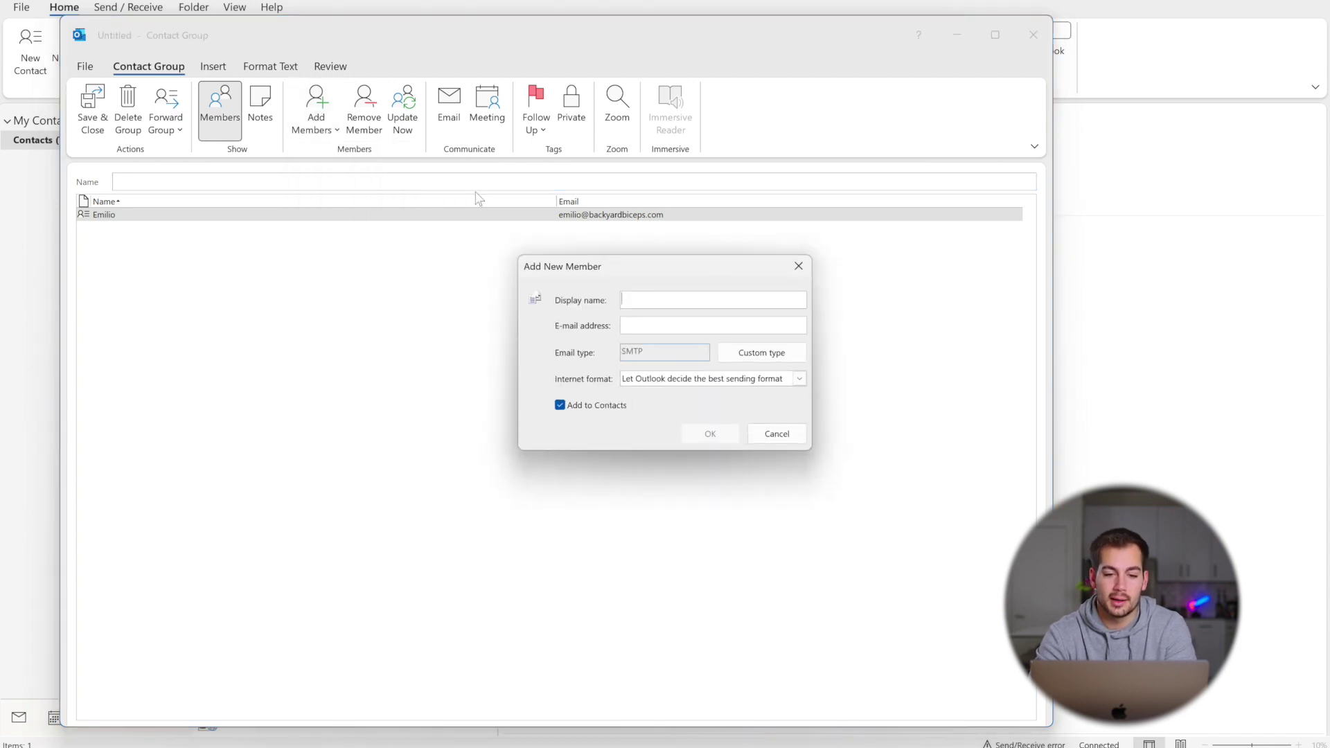
{"action": "type", "text": "Jon"}
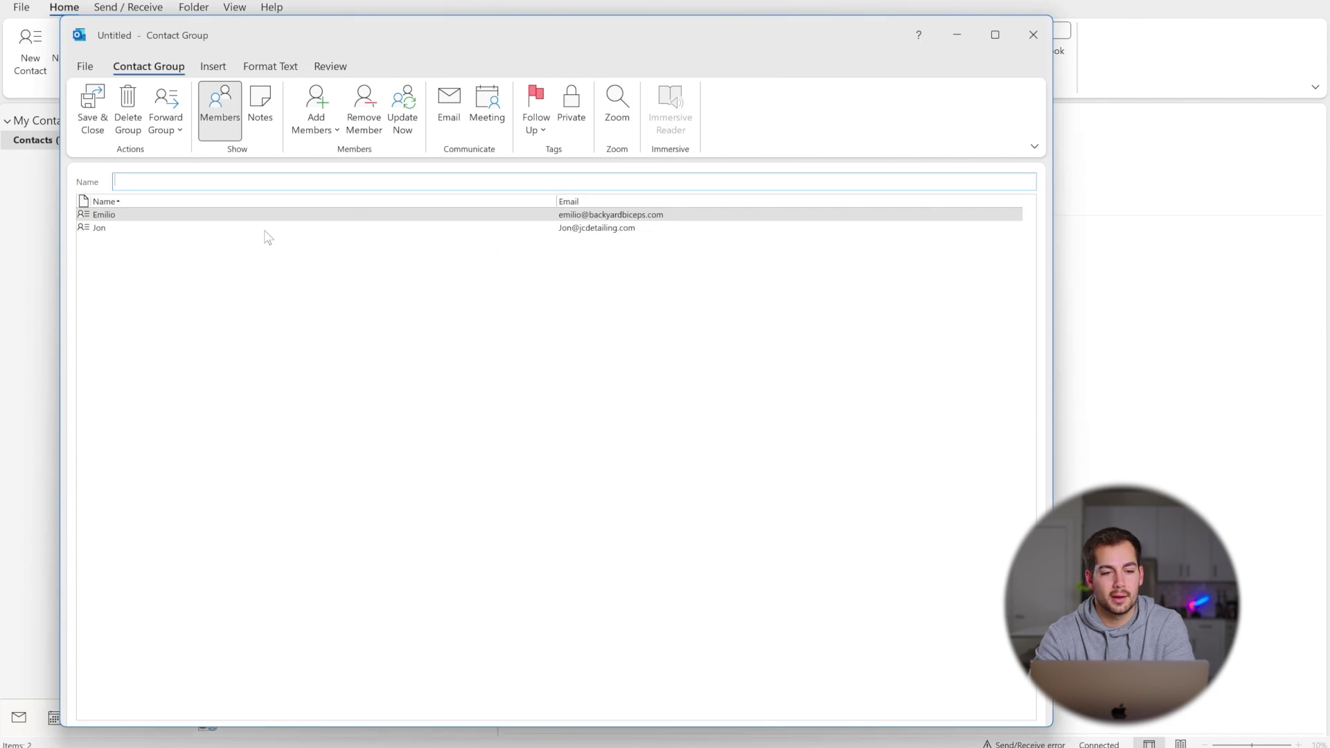
{"action": "left_click", "coordinate": [258, 228]}
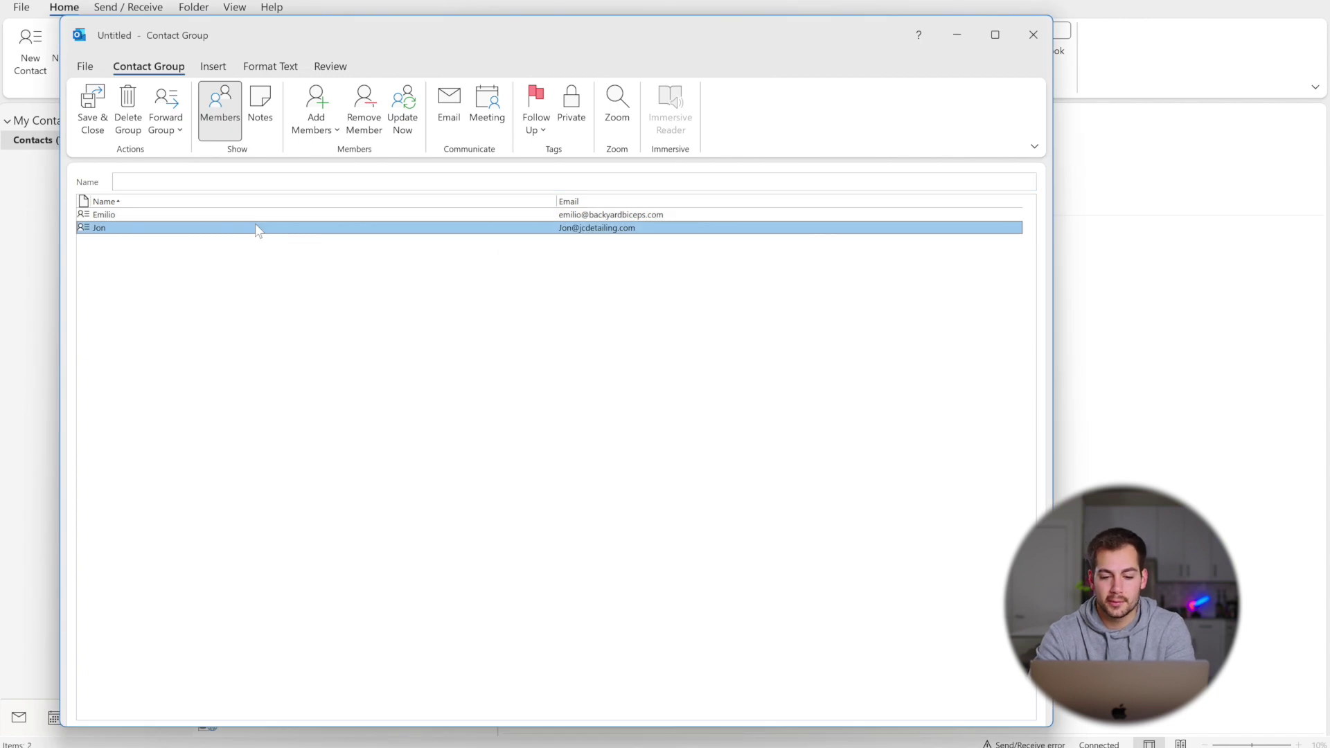
Name the contact group 'The Boys' and save it
{"action": "left_click", "coordinate": [230, 179]}
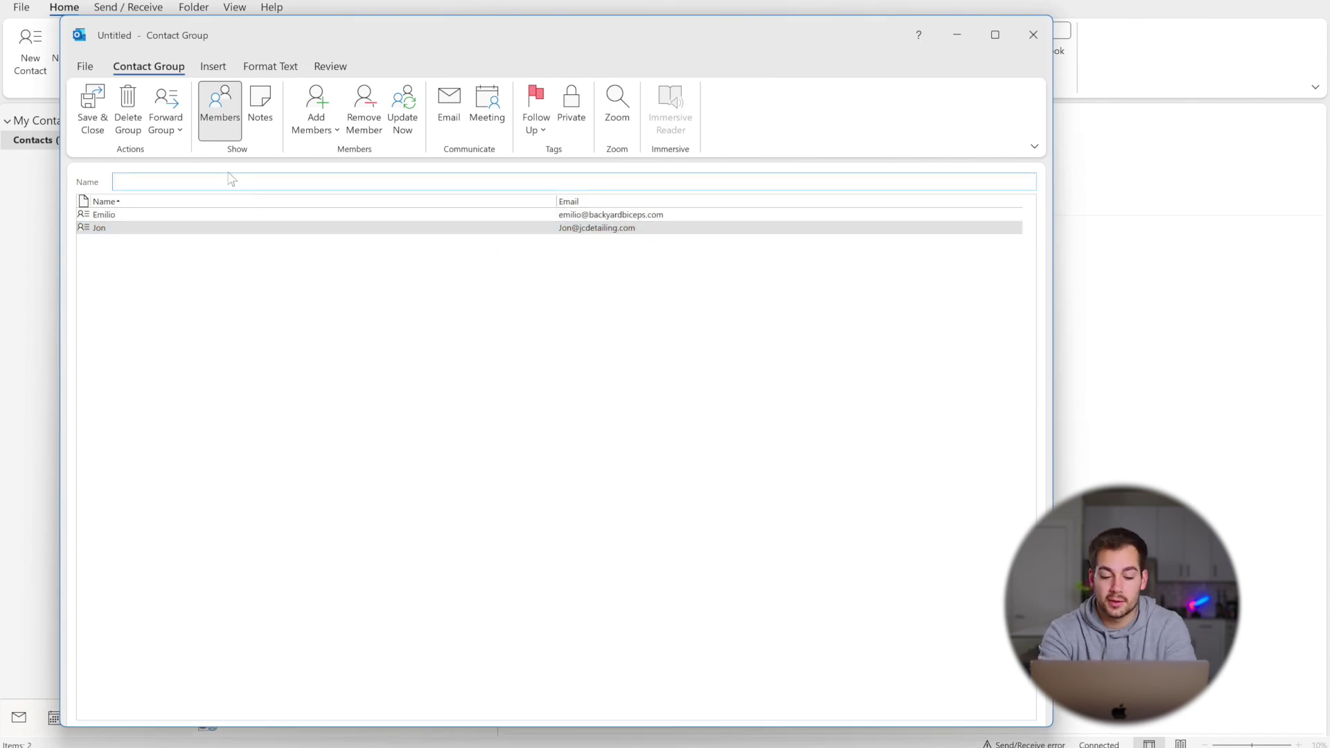
{"action": "type", "text": "The Boys"}
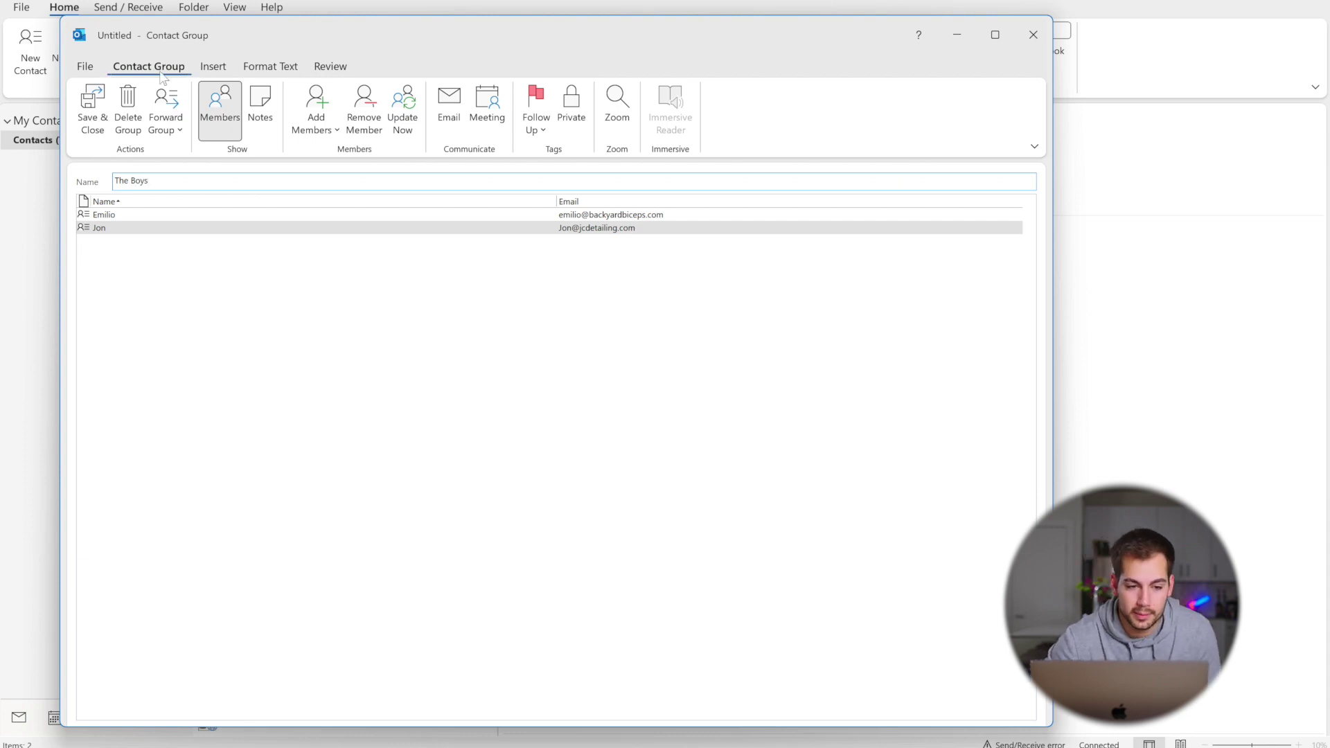
{"action": "left_click", "coordinate": [92, 106]}
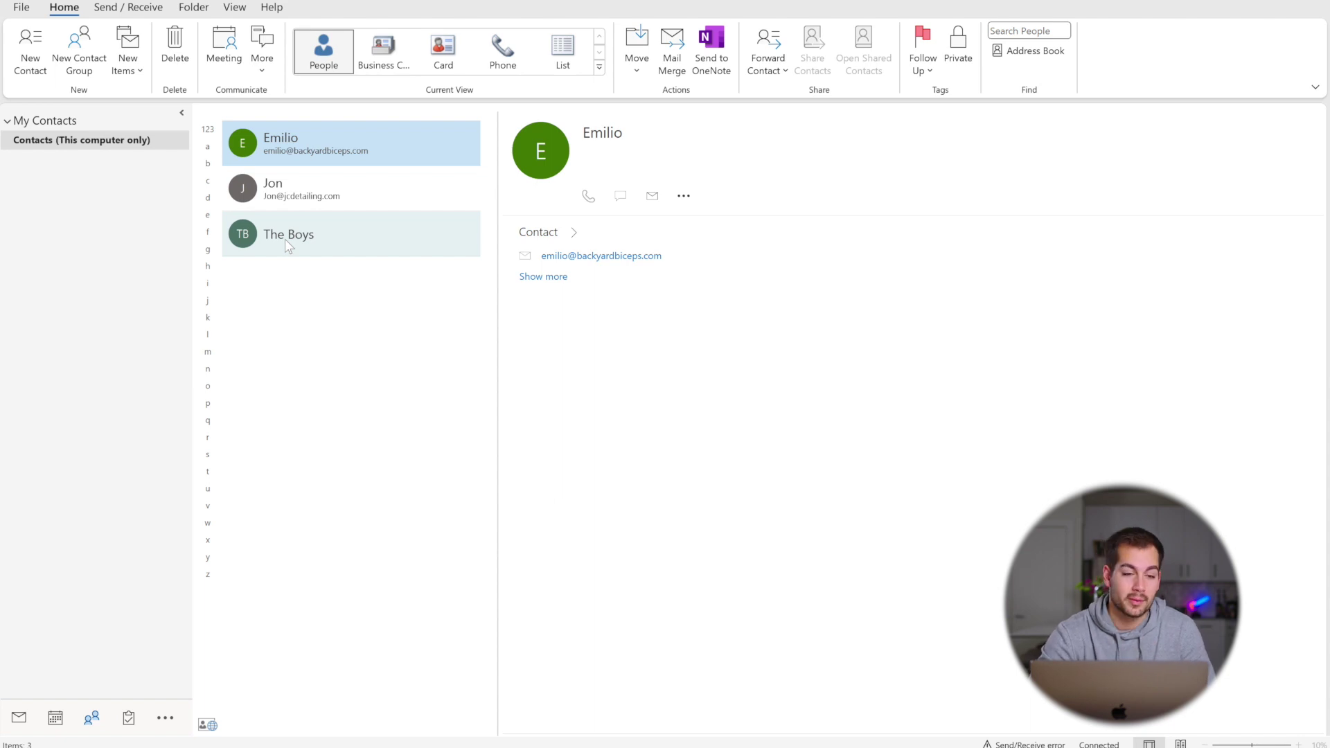
On the Office Account page, keep the Circuit background and set the Office Theme to Dark Gray
{"action": "left_click", "coordinate": [21, 9]}
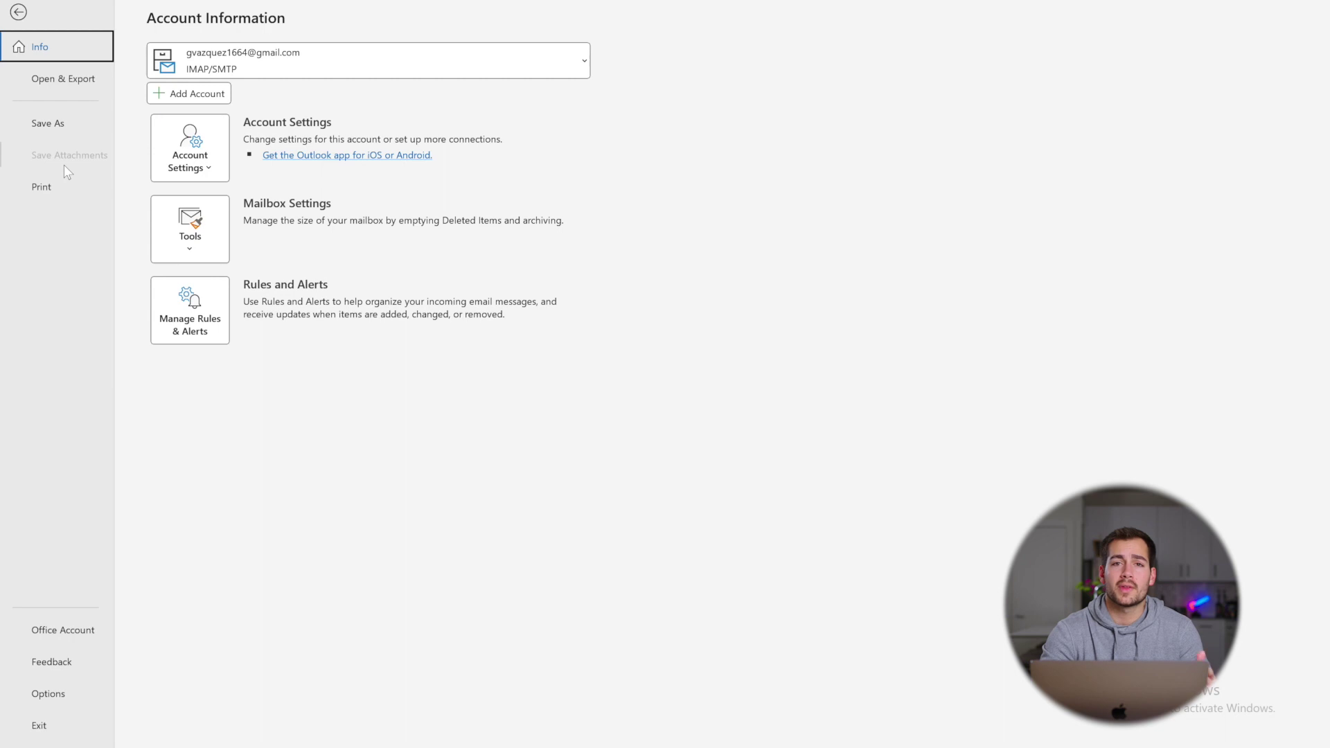
{"action": "left_click", "coordinate": [72, 628]}
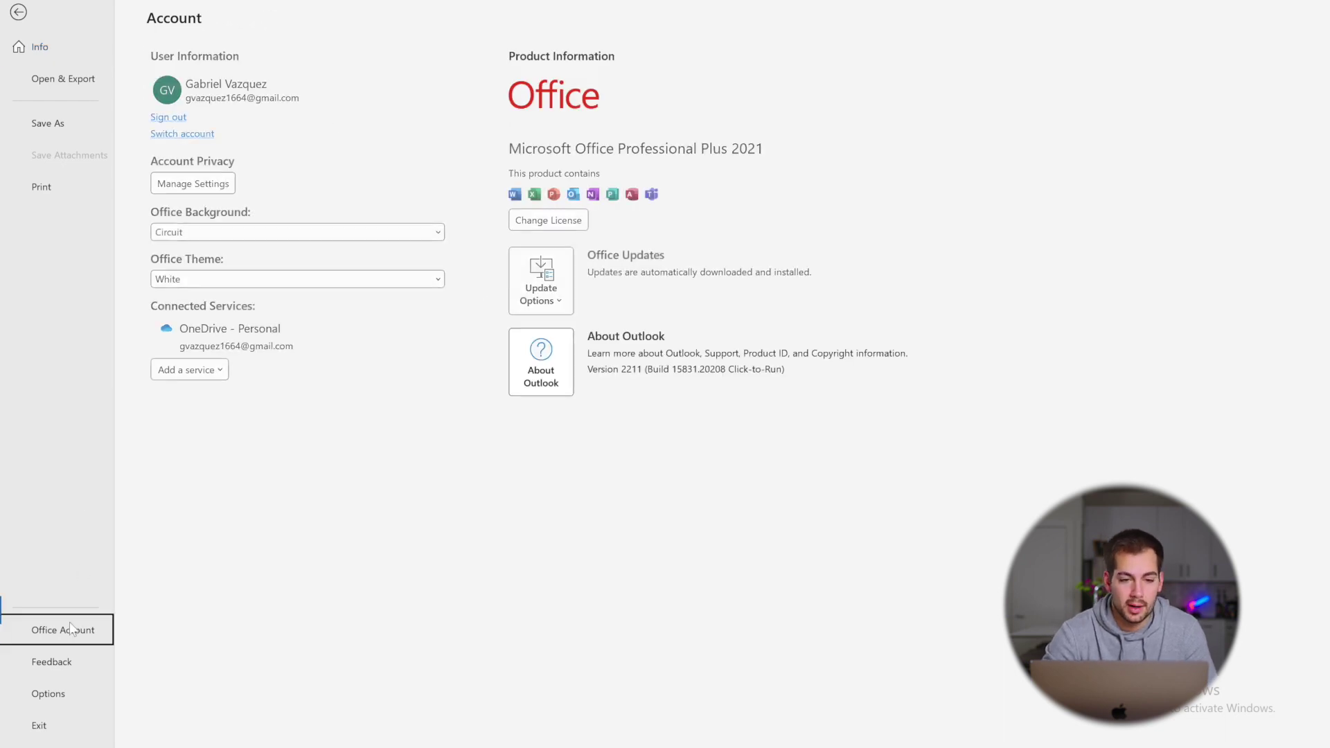
{"action": "left_click", "coordinate": [199, 236]}
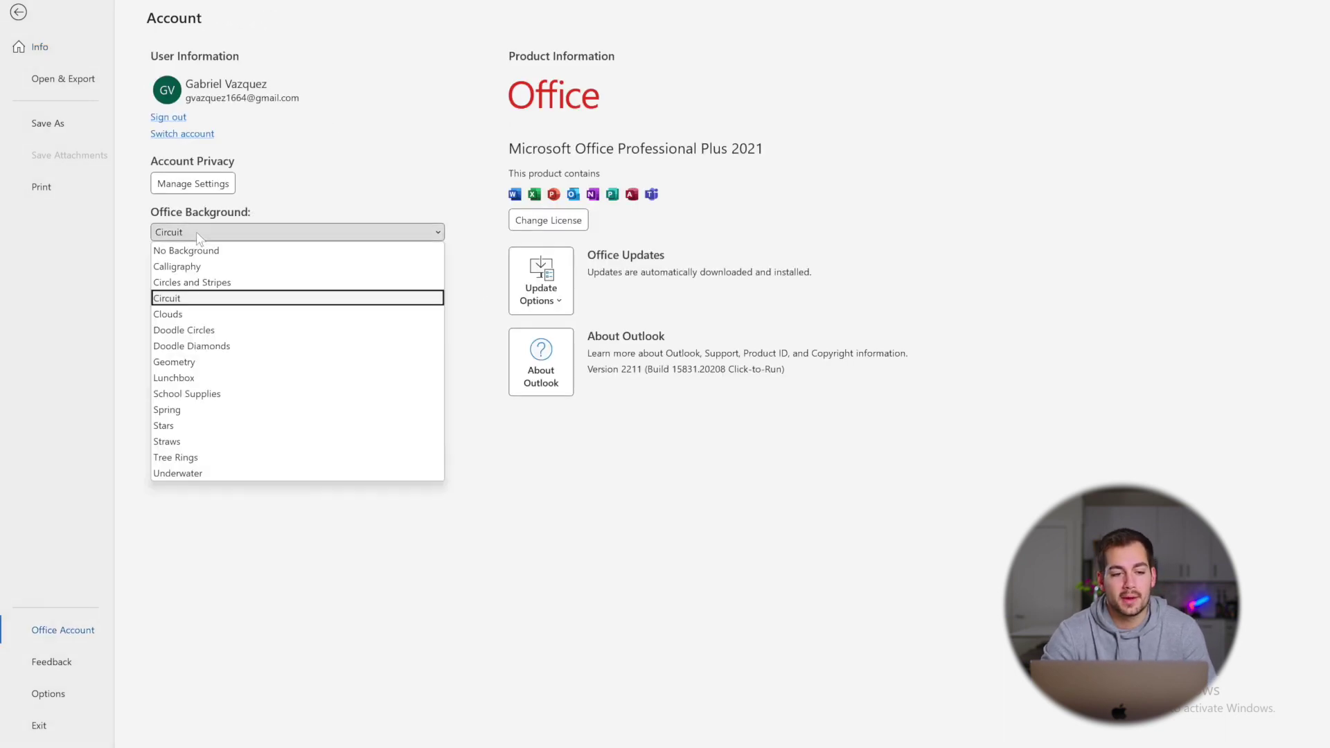
{"action": "left_click", "coordinate": [199, 236]}
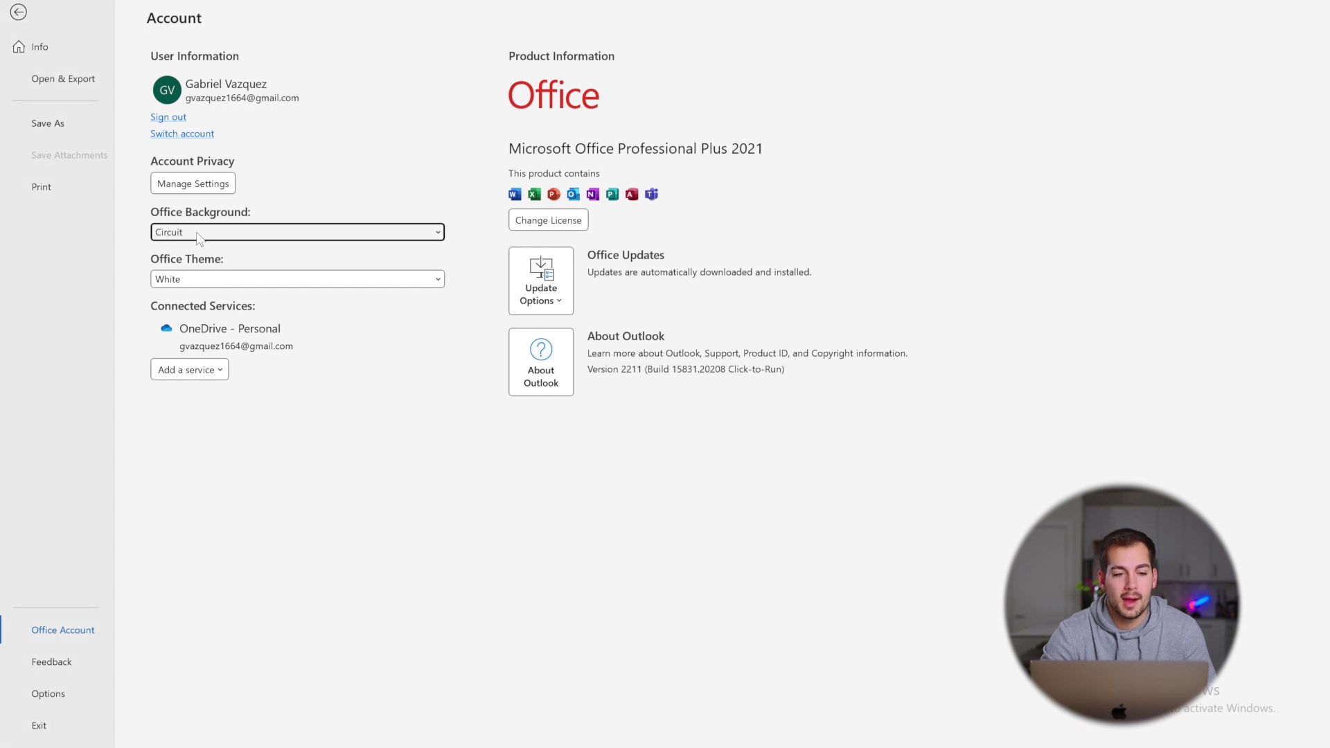
{"action": "left_click", "coordinate": [186, 281]}
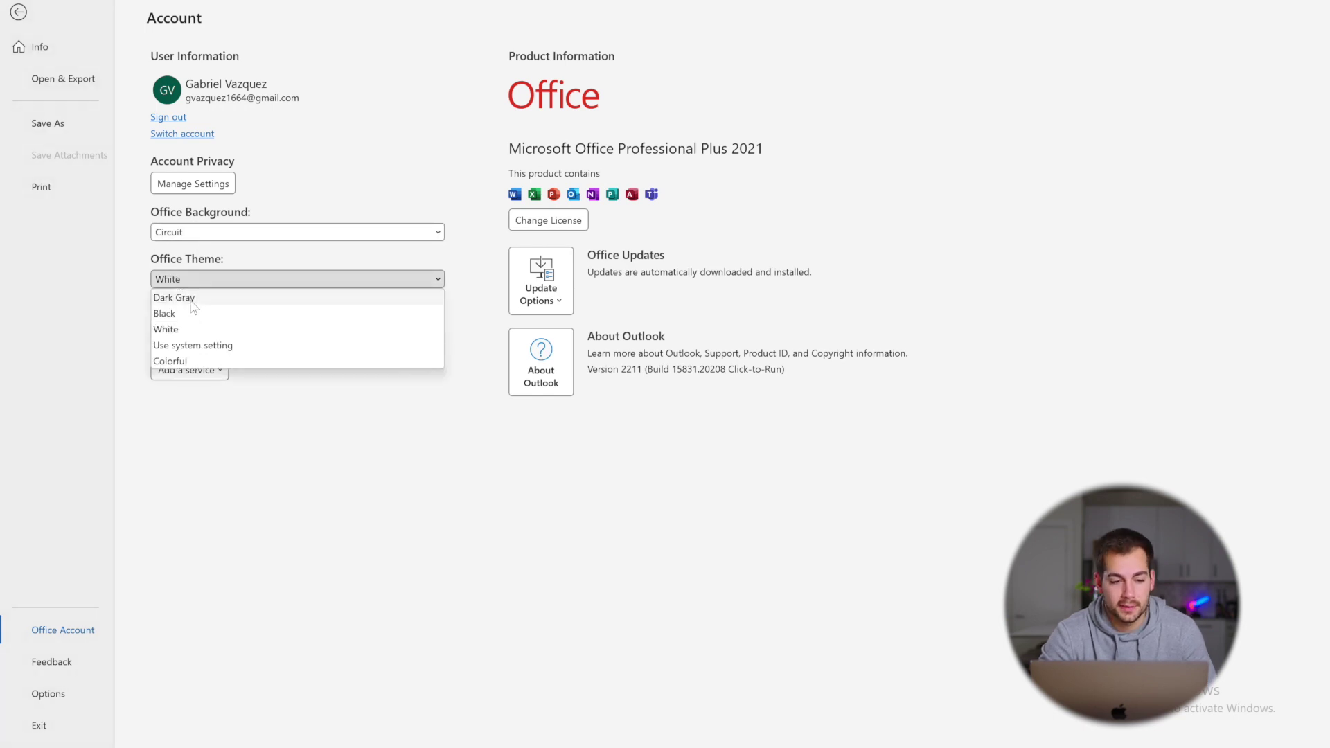
{"action": "left_click", "coordinate": [192, 302]}
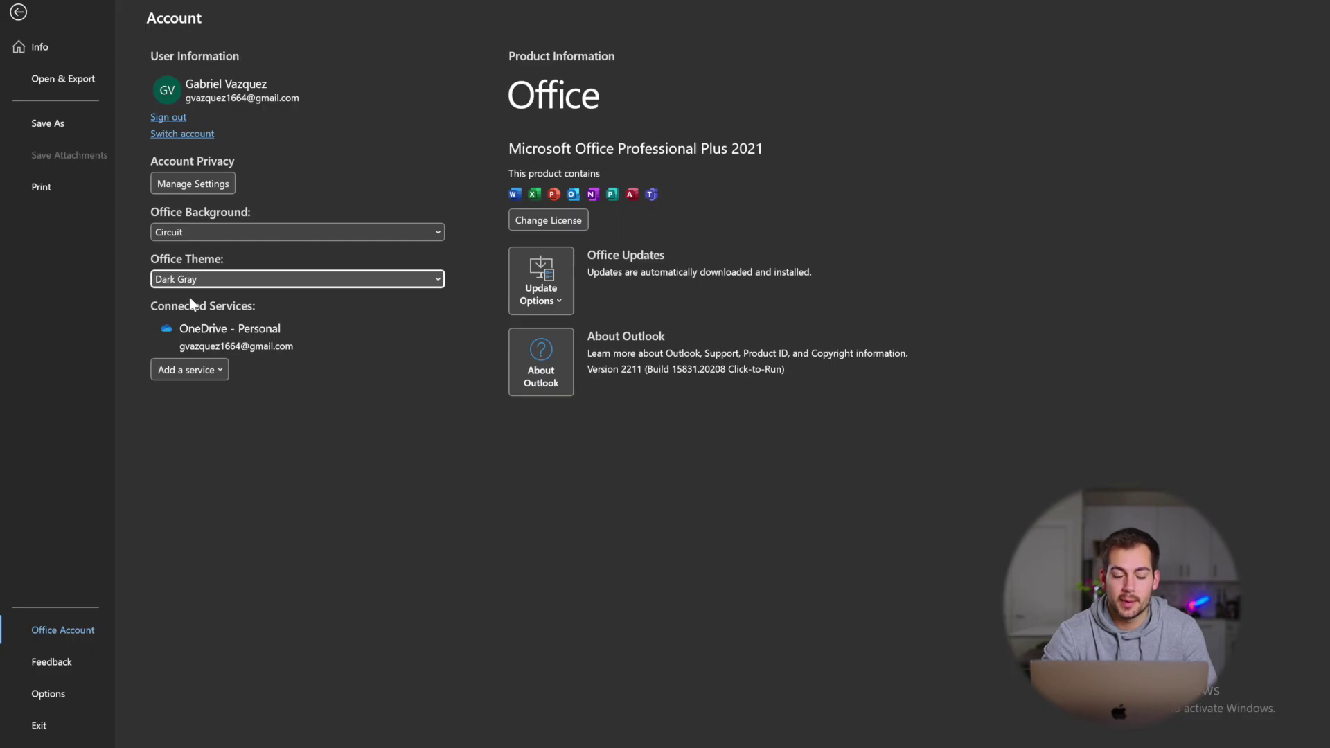
{"action": "left_click", "coordinate": [188, 279]}
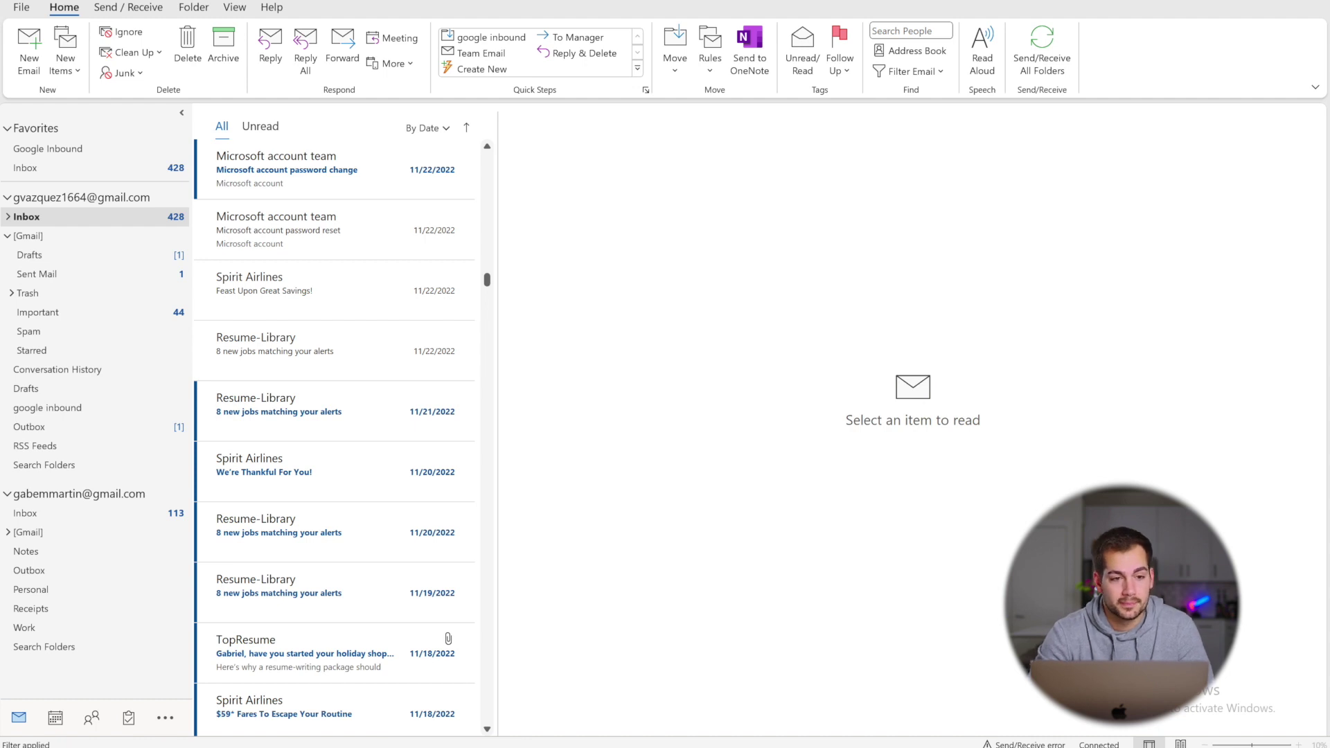
Create a signature named 'Business' as the default for new messages and replies/forwards
{"action": "left_click", "coordinate": [26, 58]}
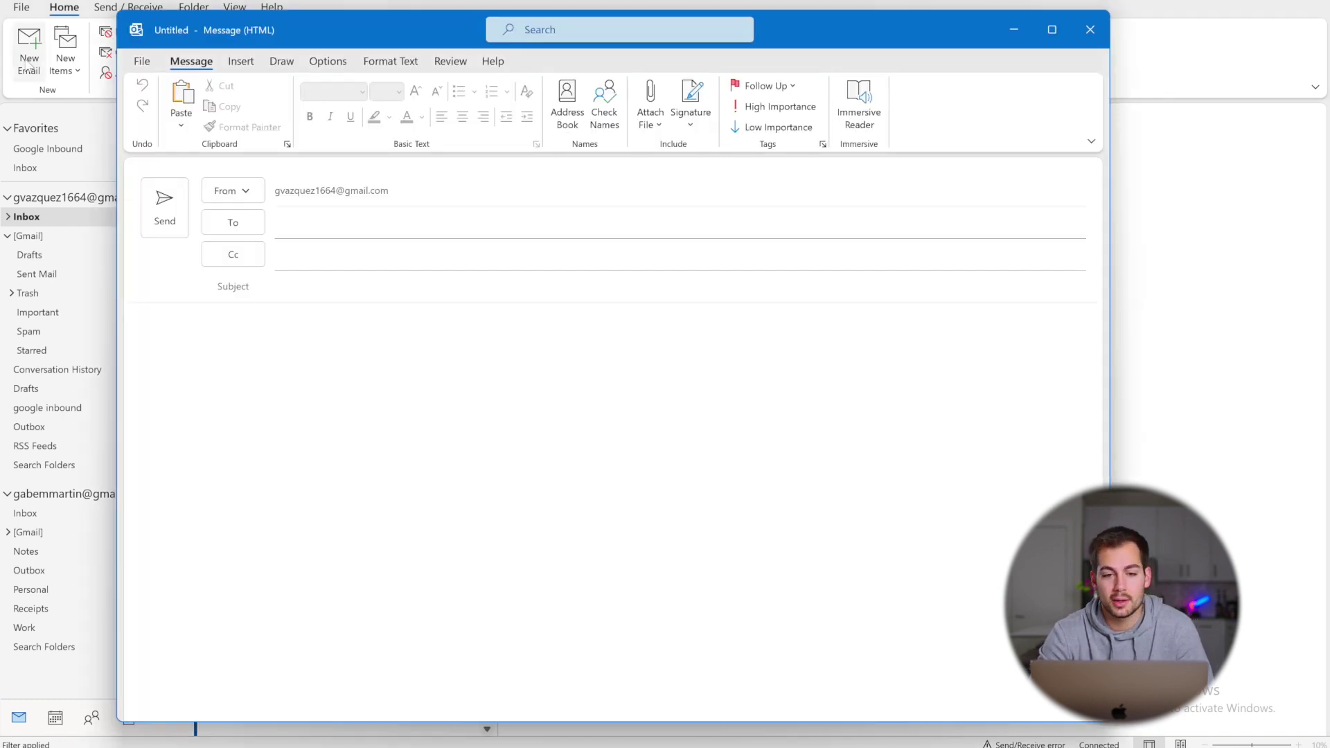
{"action": "left_click", "coordinate": [691, 128]}
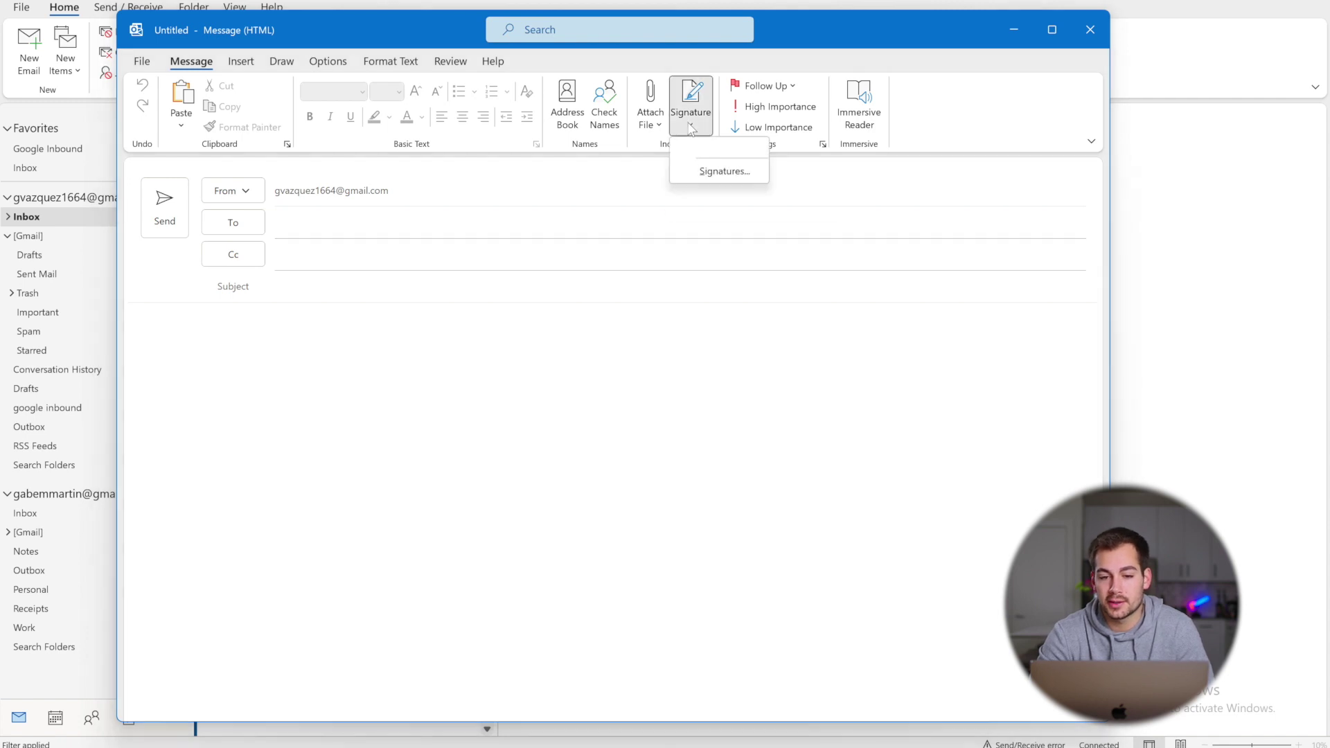
{"action": "left_click", "coordinate": [720, 171]}
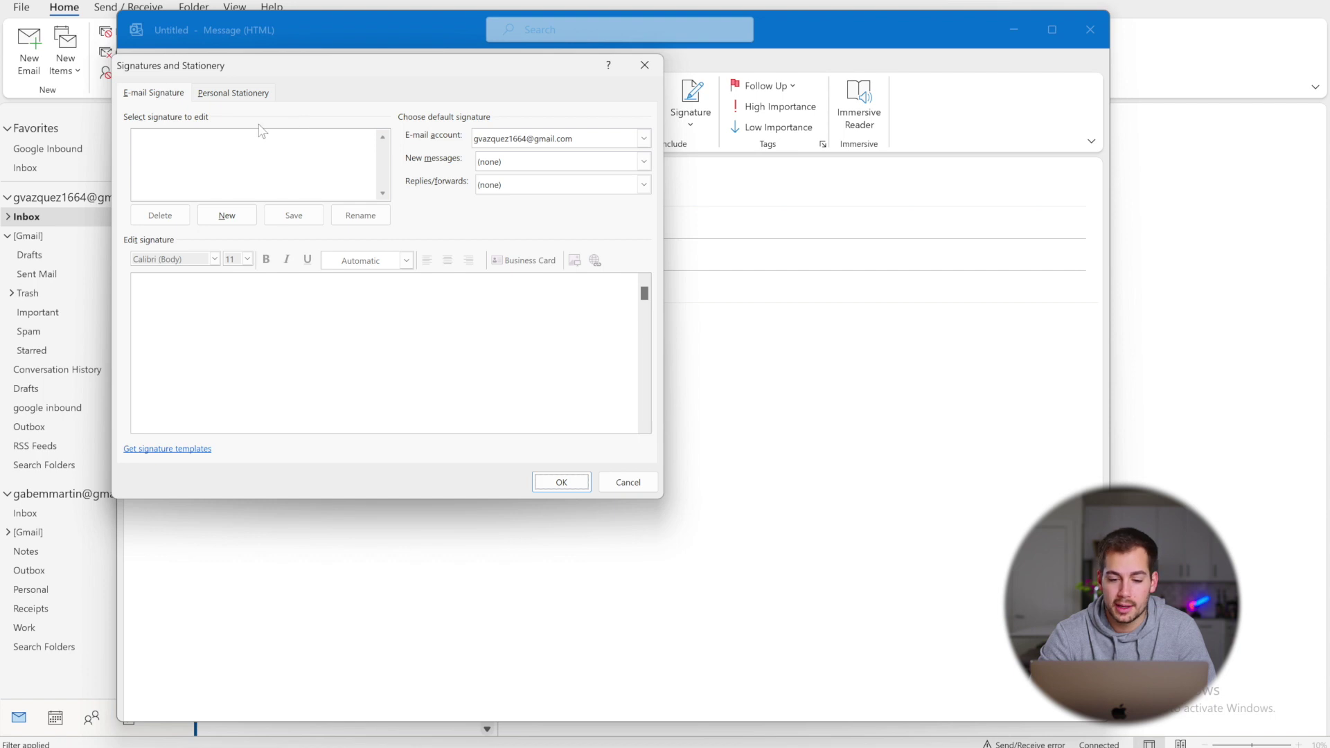
{"action": "left_click", "coordinate": [232, 216]}
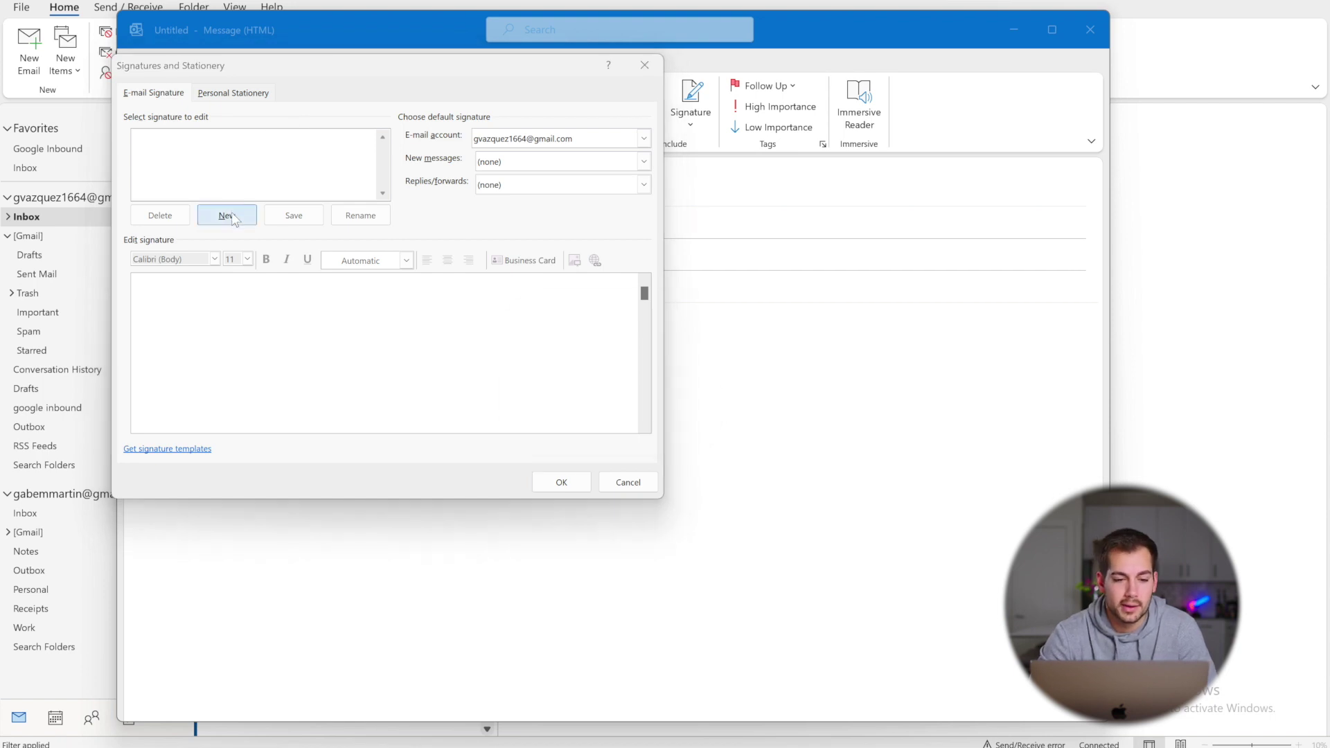
{"action": "type", "text": "Business"}
{"action": "key", "text": "Return"}
{"action": "left_click", "coordinate": [643, 161]}
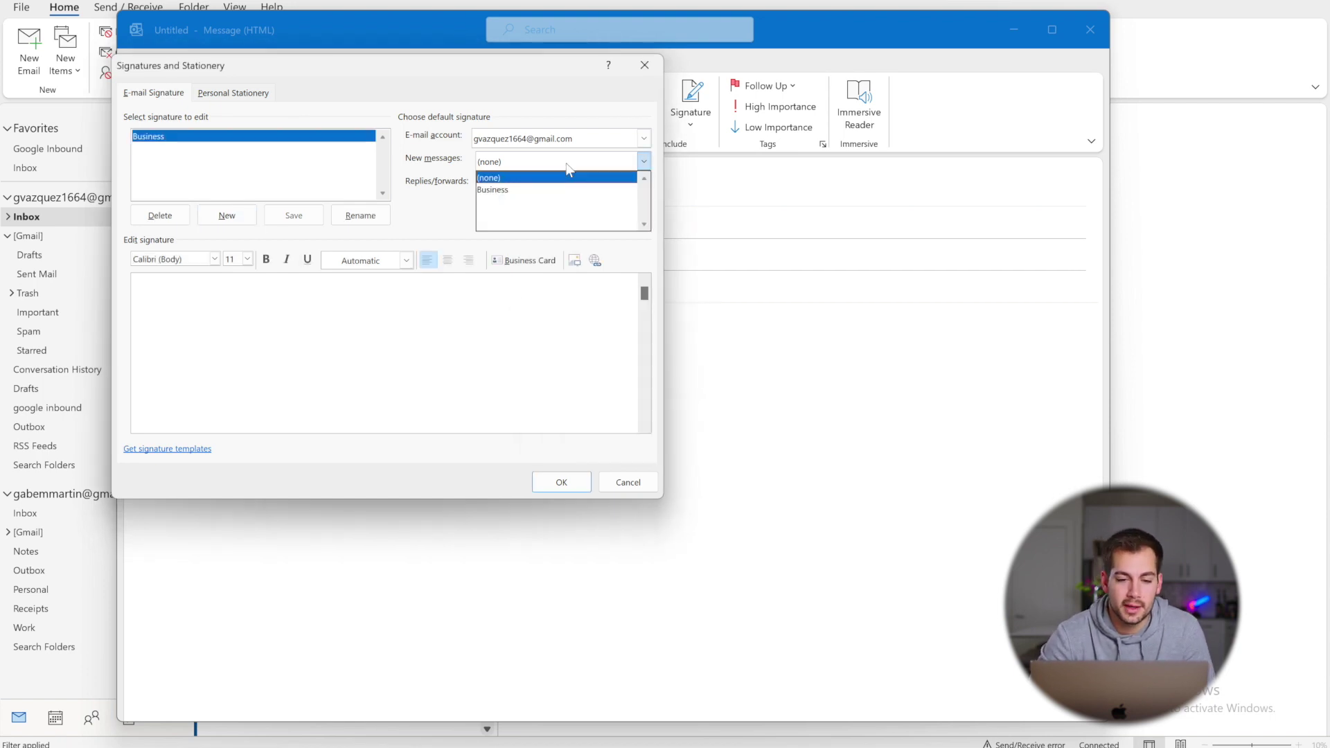
{"action": "left_click", "coordinate": [508, 190]}
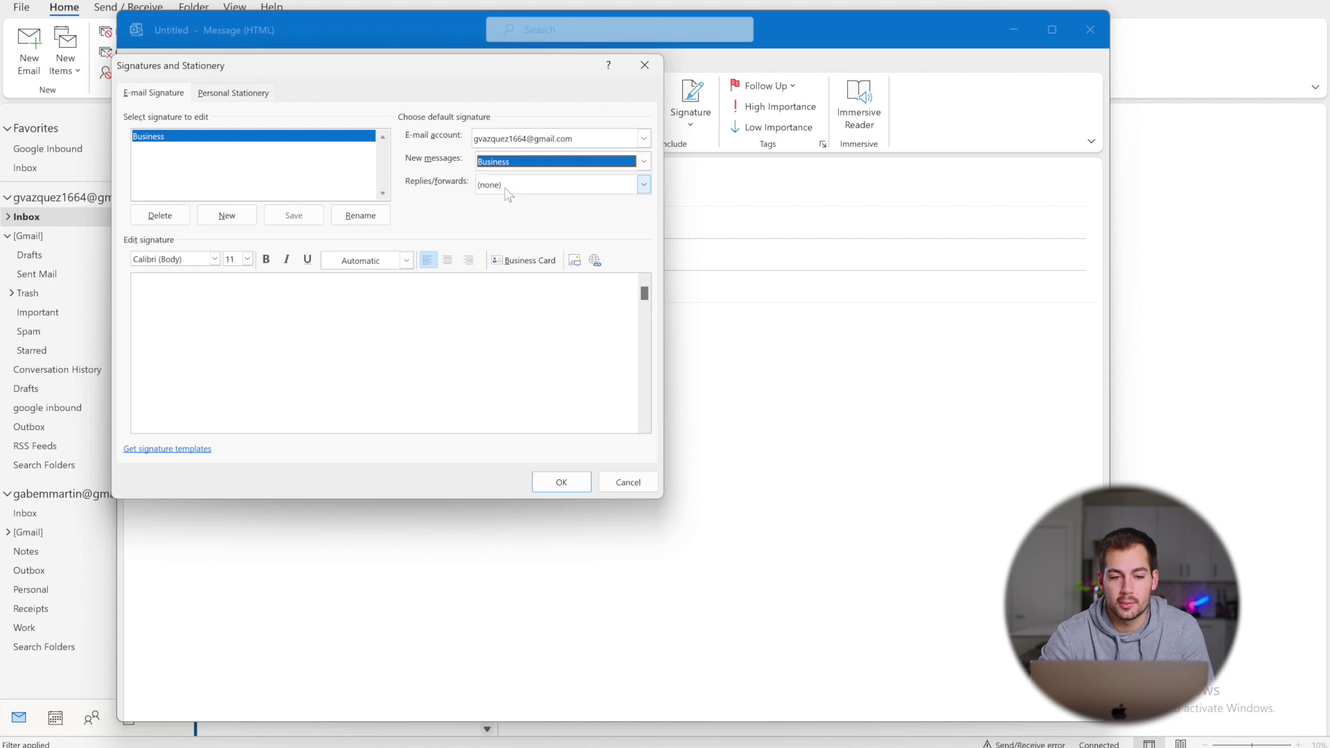
{"action": "left_click", "coordinate": [520, 185]}
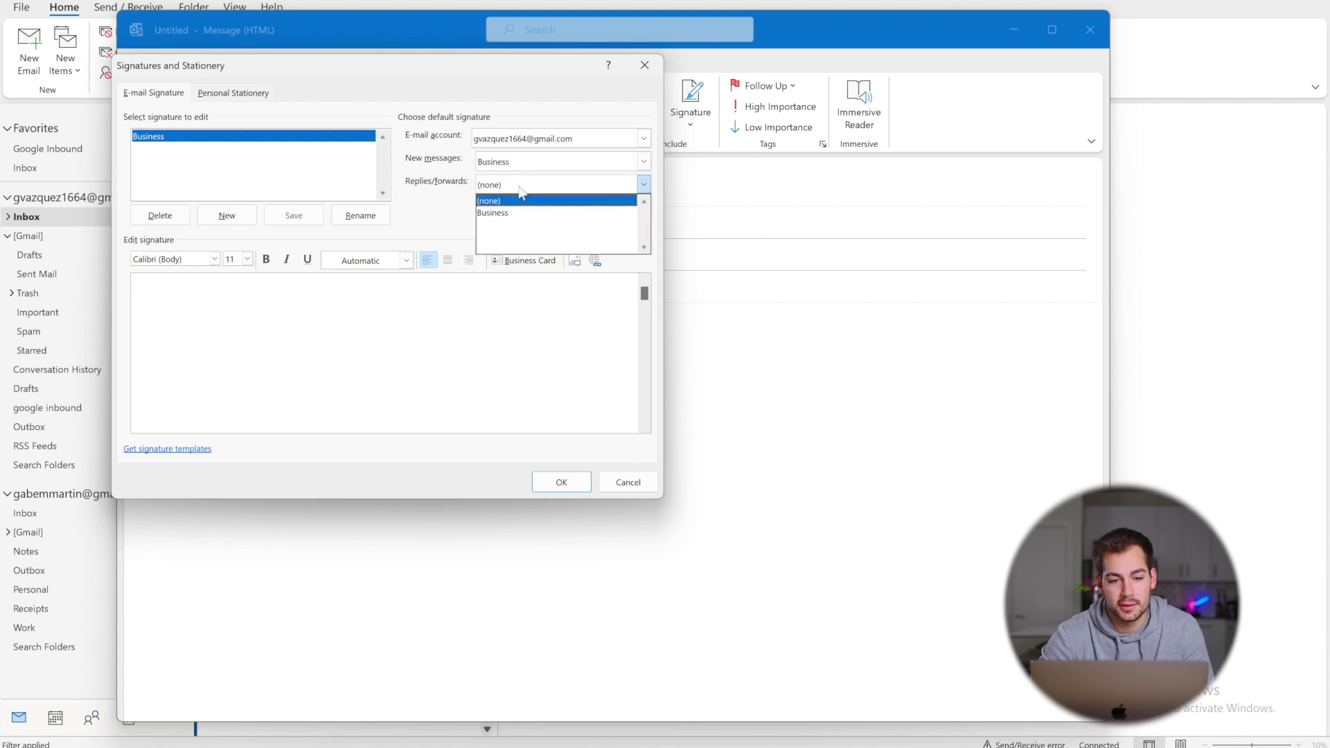
{"action": "left_click", "coordinate": [494, 223]}
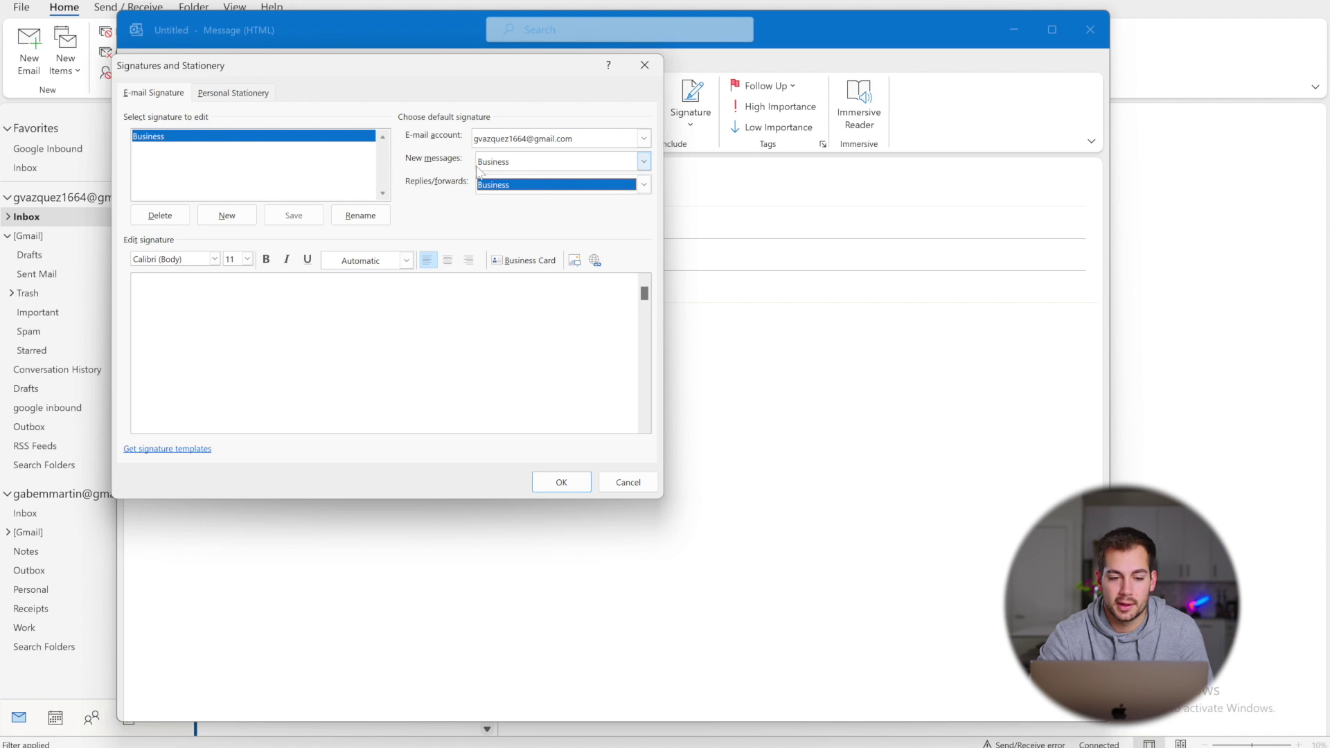
Paste the prepared signature block into Business, save it, and close the blank message
{"action": "left_click", "coordinate": [200, 299]}
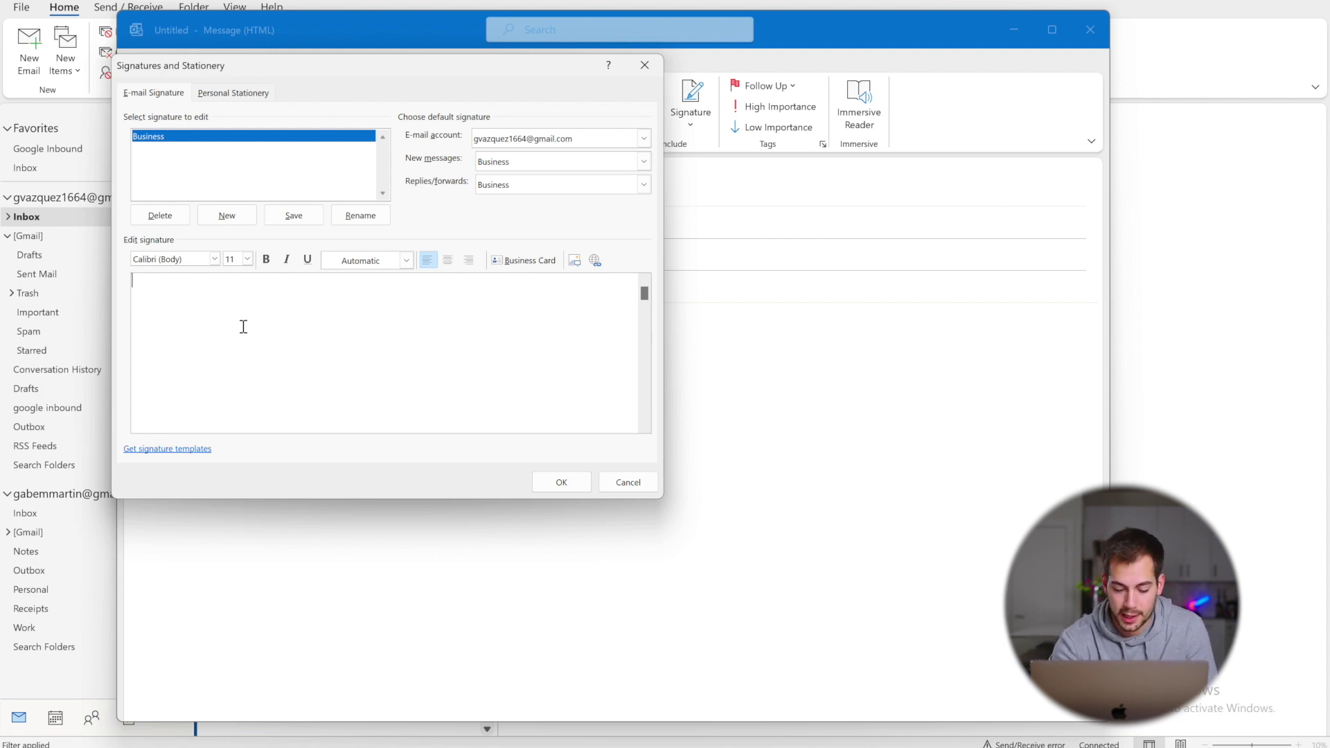
{"action": "key", "text": "ctrl+v"}
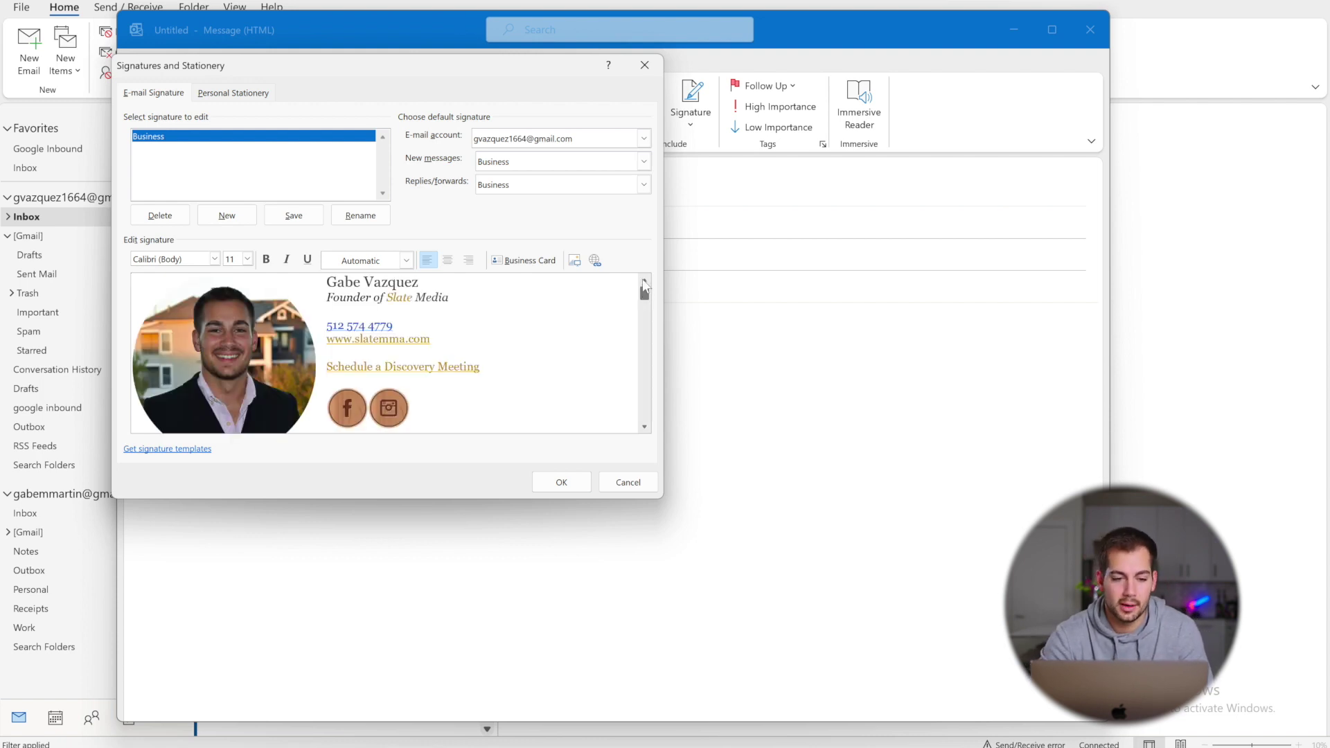
{"action": "left_click", "coordinate": [559, 482]}
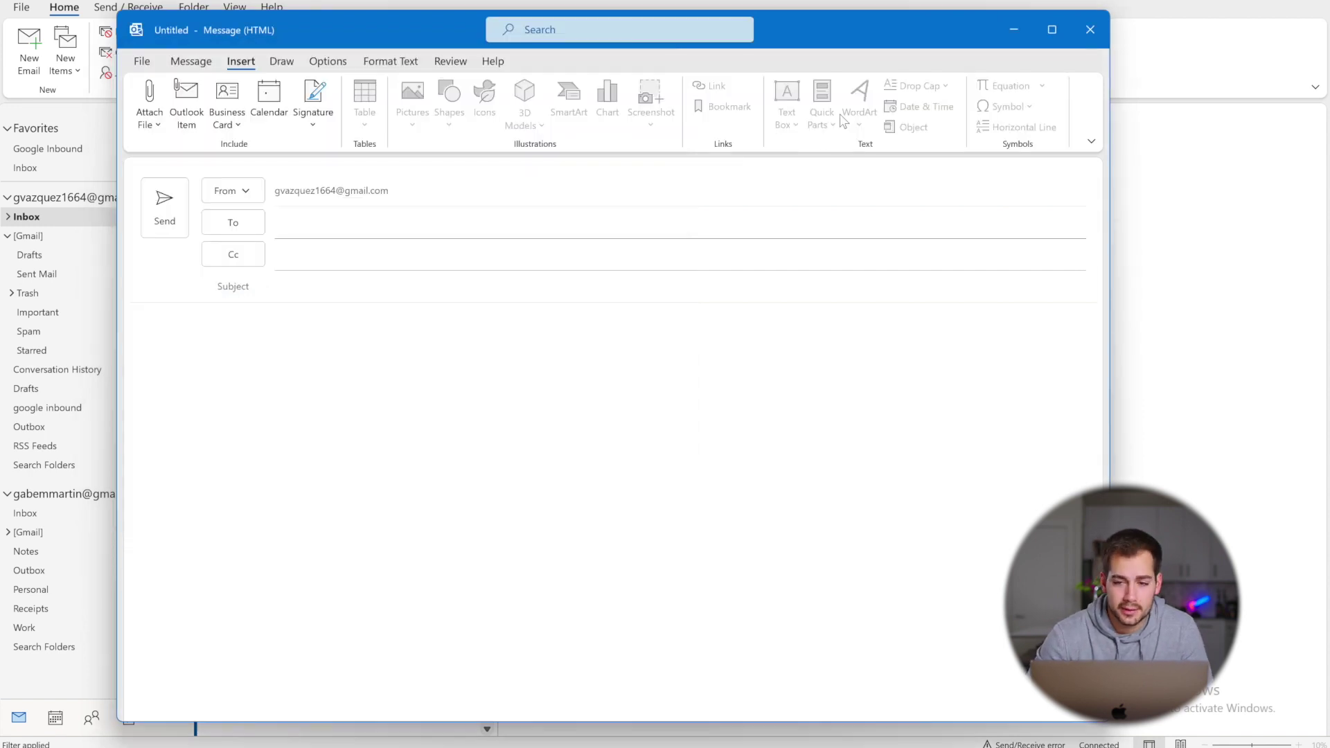
{"action": "left_click", "coordinate": [1089, 30]}
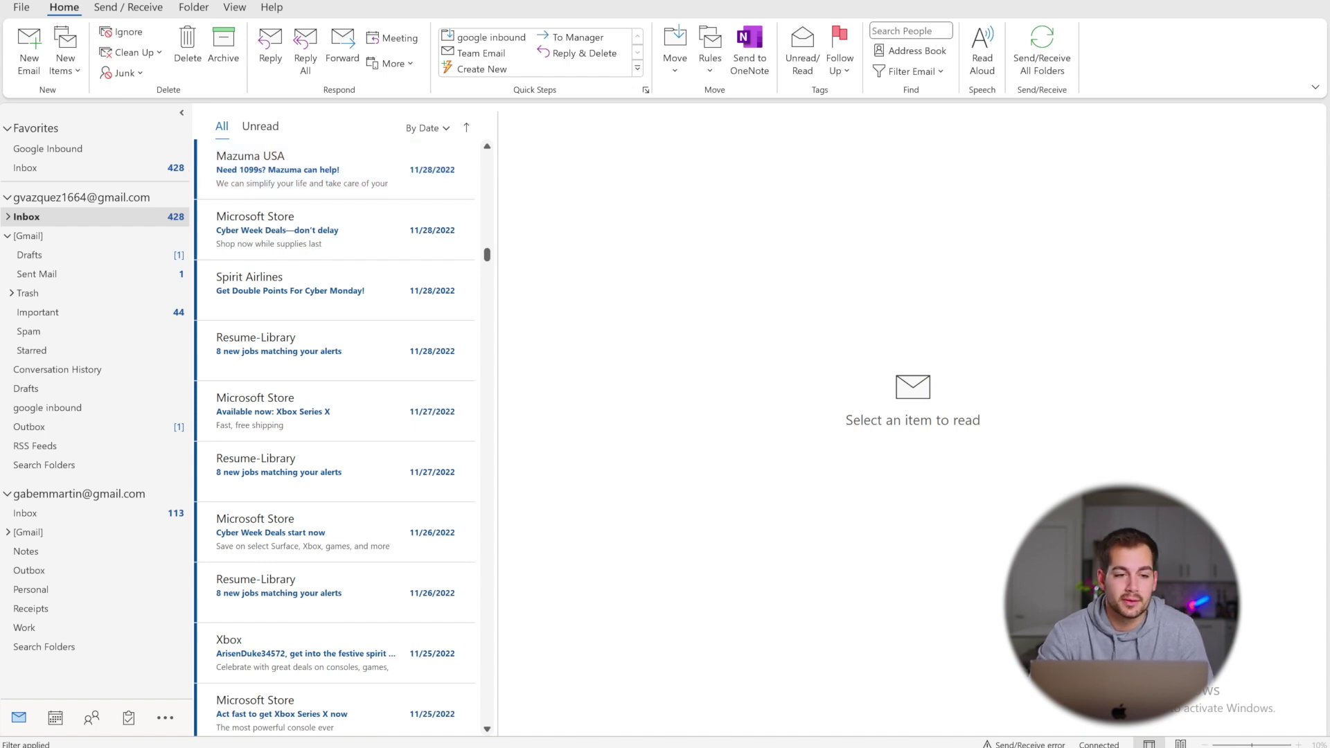
Address a new email to The Boys, subject 'Quote for video production', paste the quote and select it
{"action": "left_click", "coordinate": [30, 63]}
{"action": "type", "text": "The Boys;"}
{"action": "left_click", "coordinate": [292, 286]}
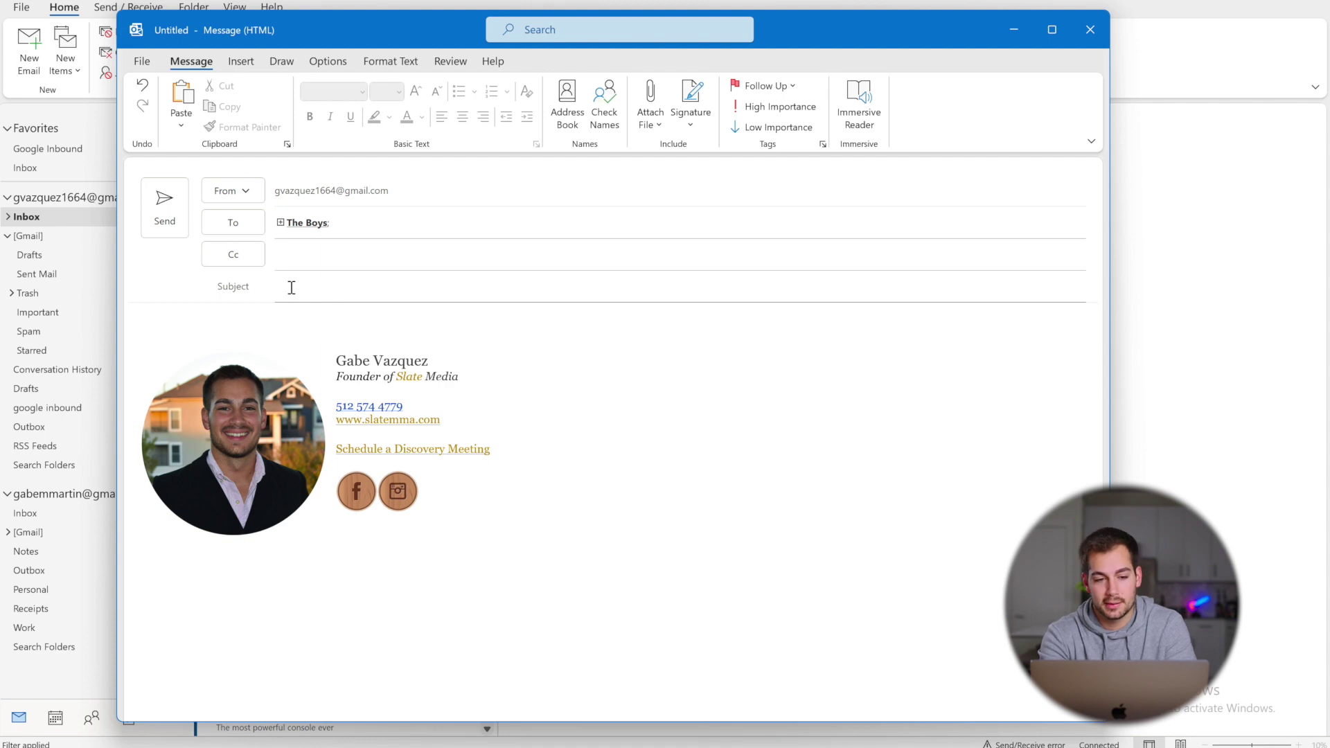
{"action": "type", "text": "Quote for video production"}
{"action": "left_click", "coordinate": [247, 63]}
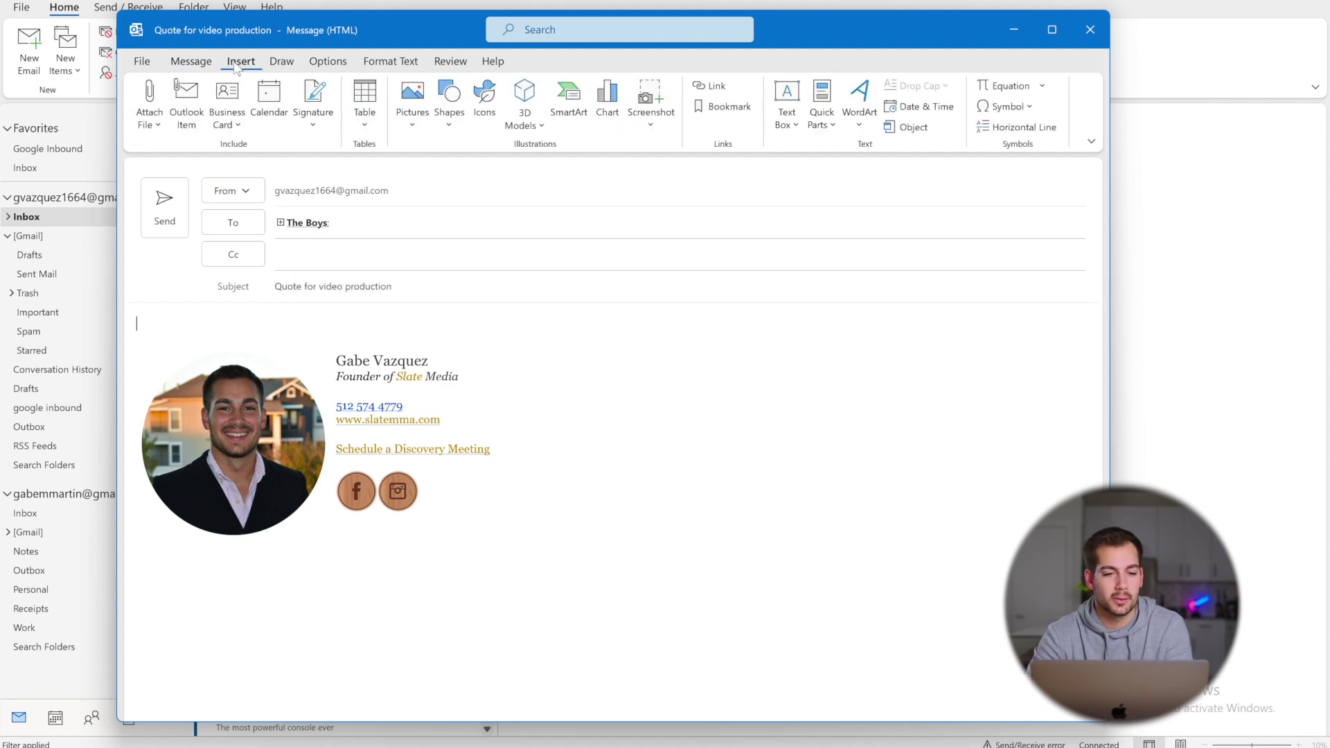
{"action": "left_click", "coordinate": [148, 323]}
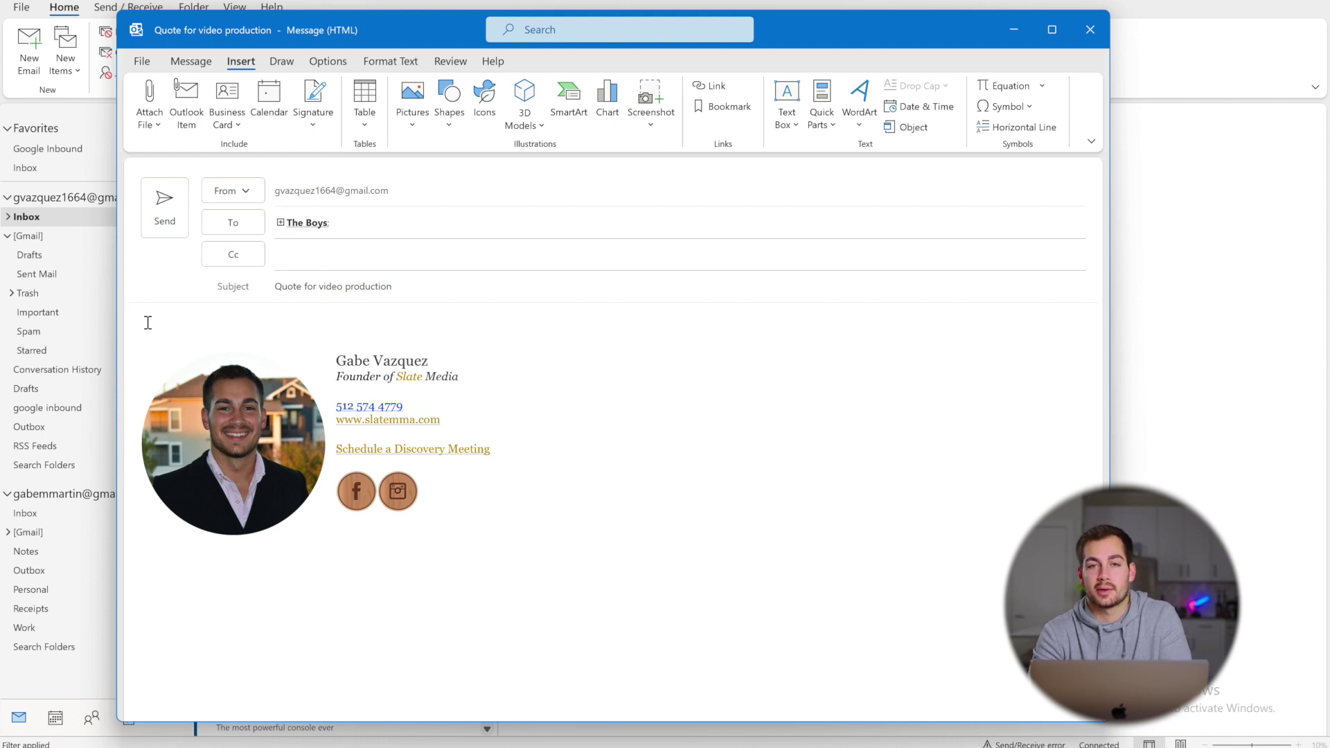
{"action": "type", "text": "Hi Jon and Emilio,  Here is the quote for videography. Services include drone, single camera videography, sound design and lighting.  Shoot date _ Price: $1,800  Best,"}
{"action": "left_click_drag", "start_coordinate": [118, 431], "coordinate": [121, 324]}
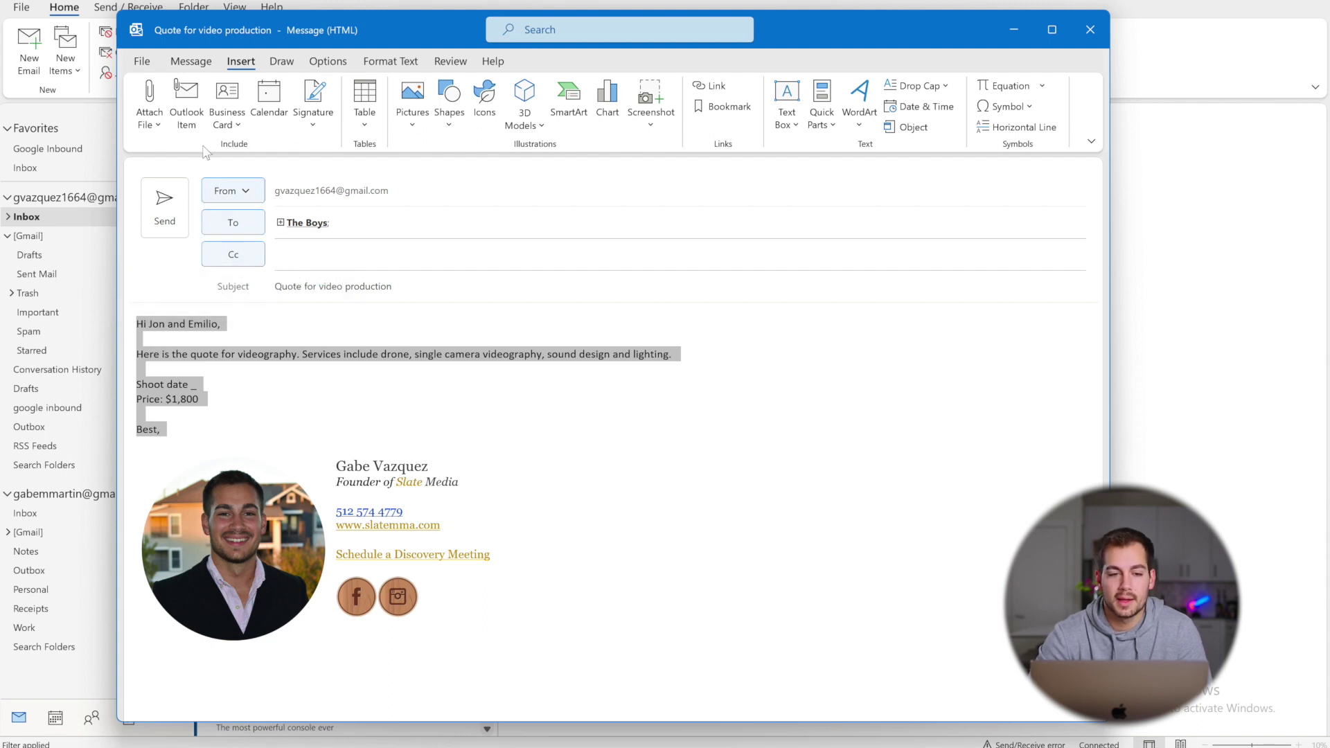
Save the selected quote text to the Quick Part Gallery as 'Basic quote'
{"action": "left_click", "coordinate": [822, 119]}
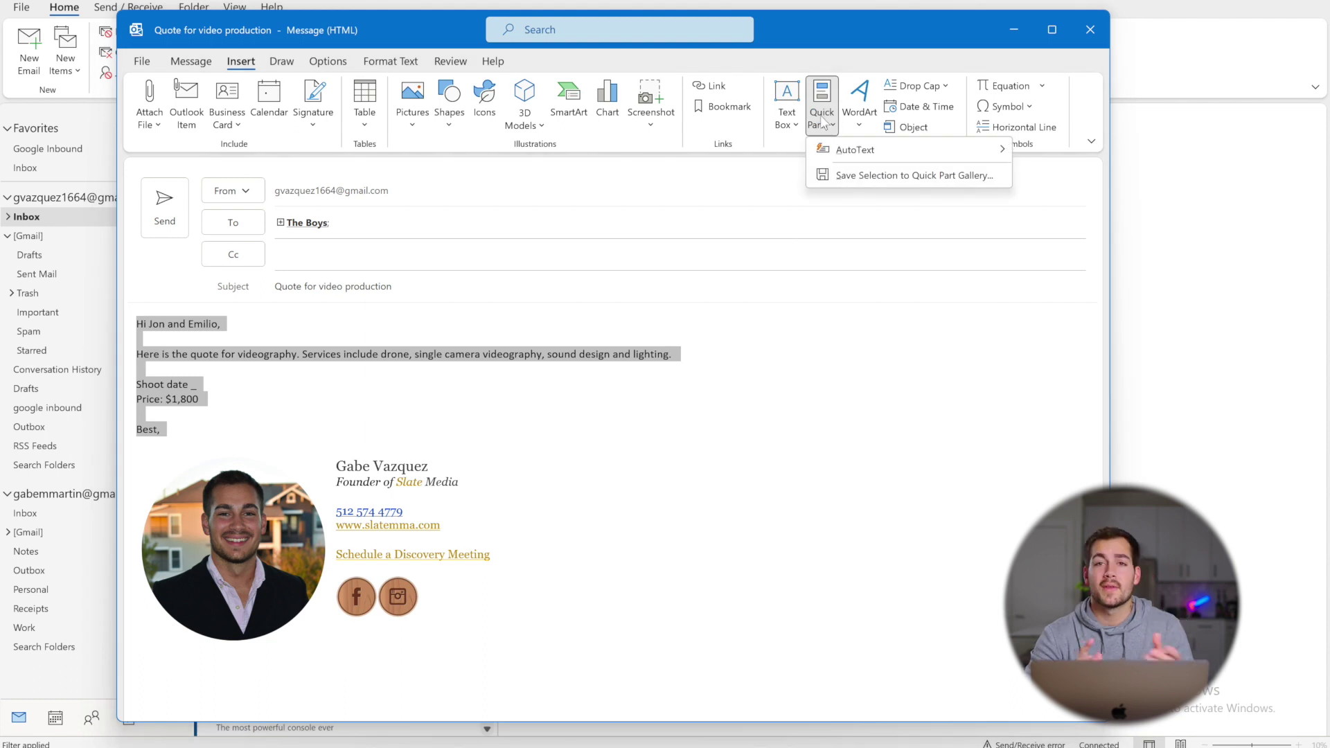
{"action": "left_click", "coordinate": [882, 179]}
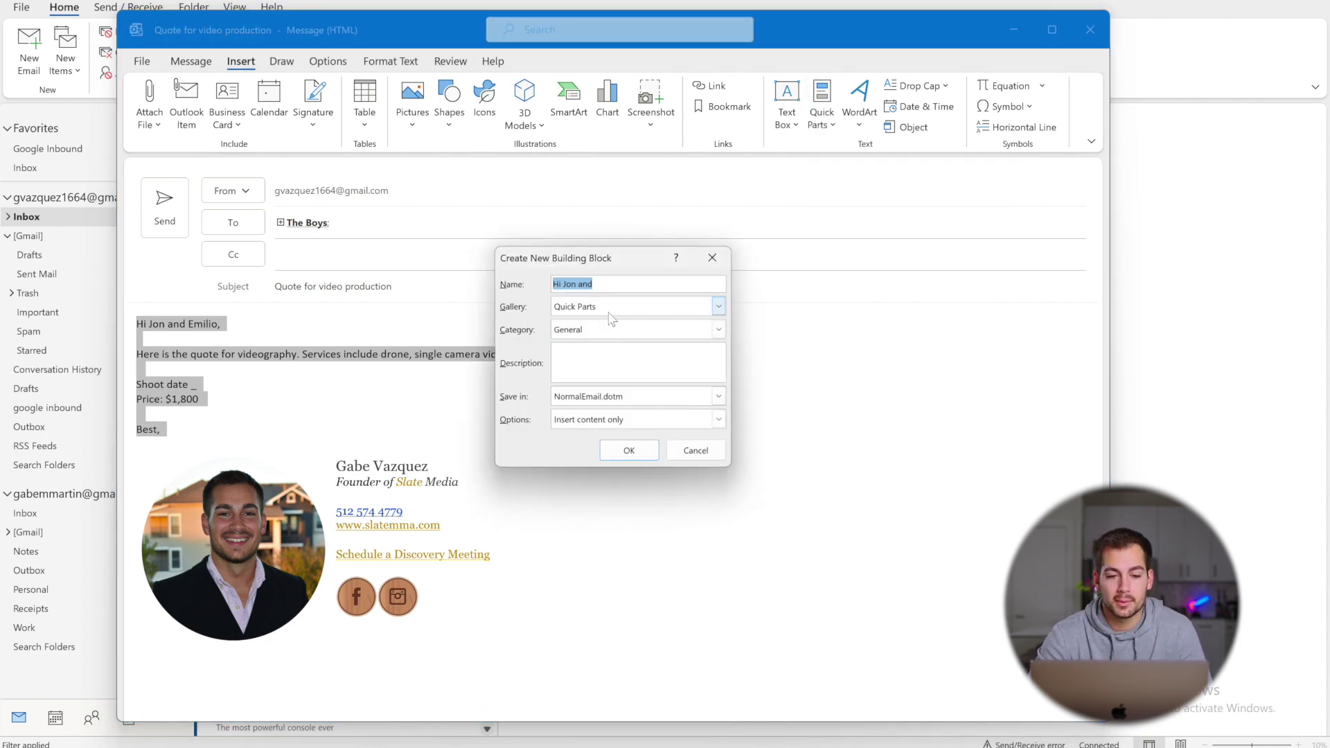
{"action": "type", "text": "Basic quote"}
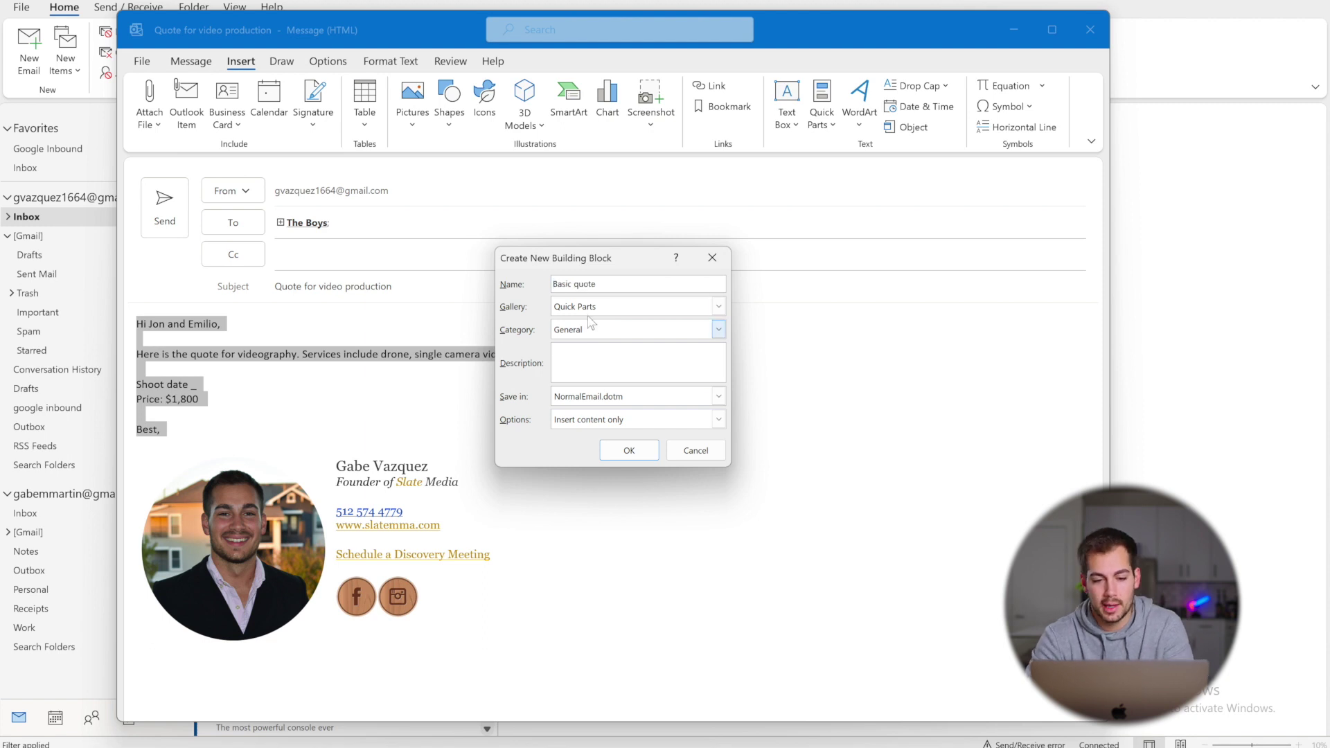
{"action": "left_click", "coordinate": [630, 451]}
Insert the Basic quote Quick Part on a new line below 'Best,'
{"action": "left_click", "coordinate": [459, 416]}
{"action": "left_click", "coordinate": [209, 438]}
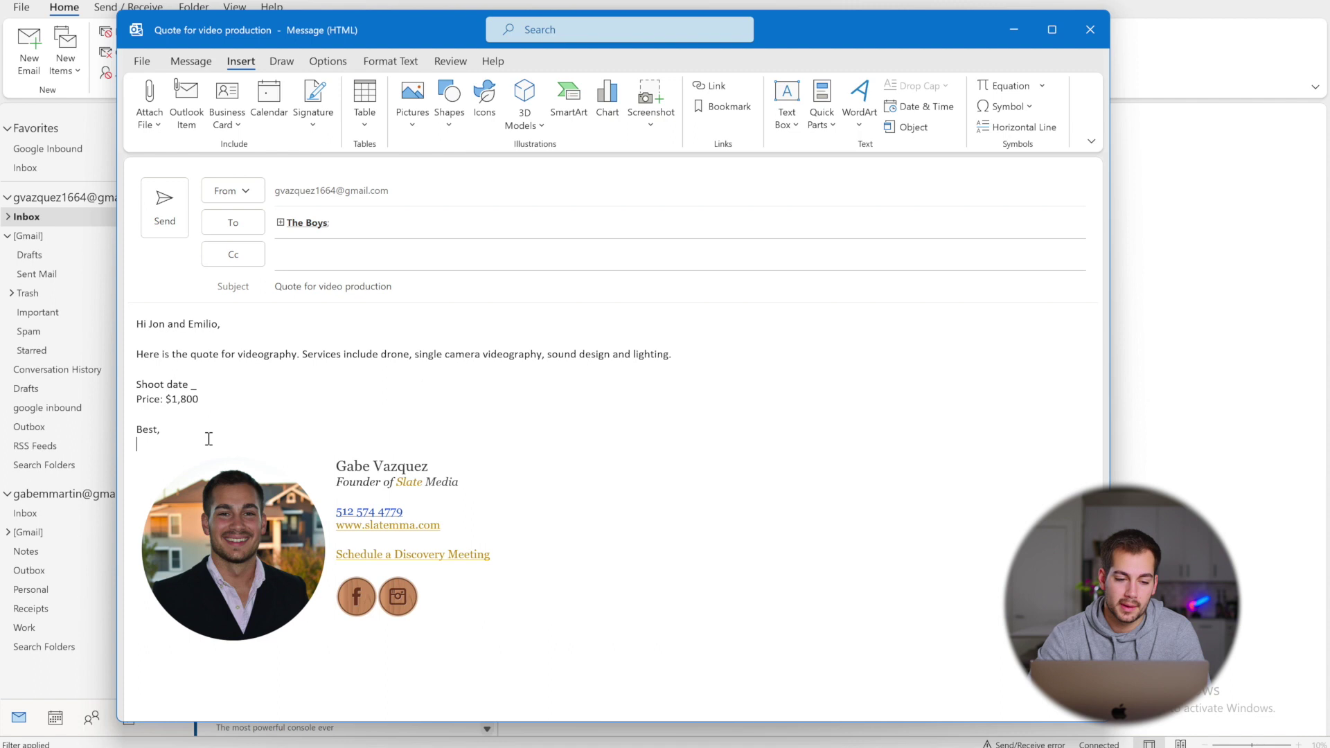
{"action": "key", "text": "Return"}
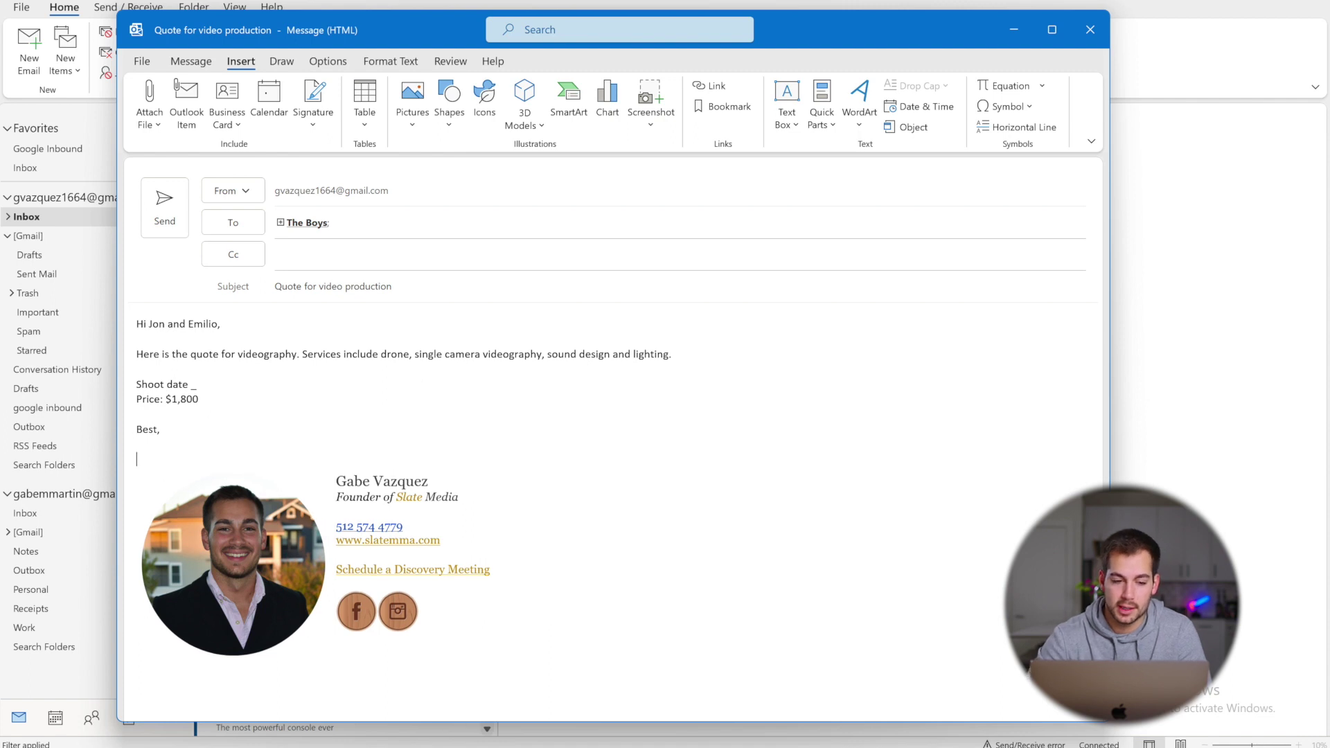
{"action": "left_click", "coordinate": [831, 119]}
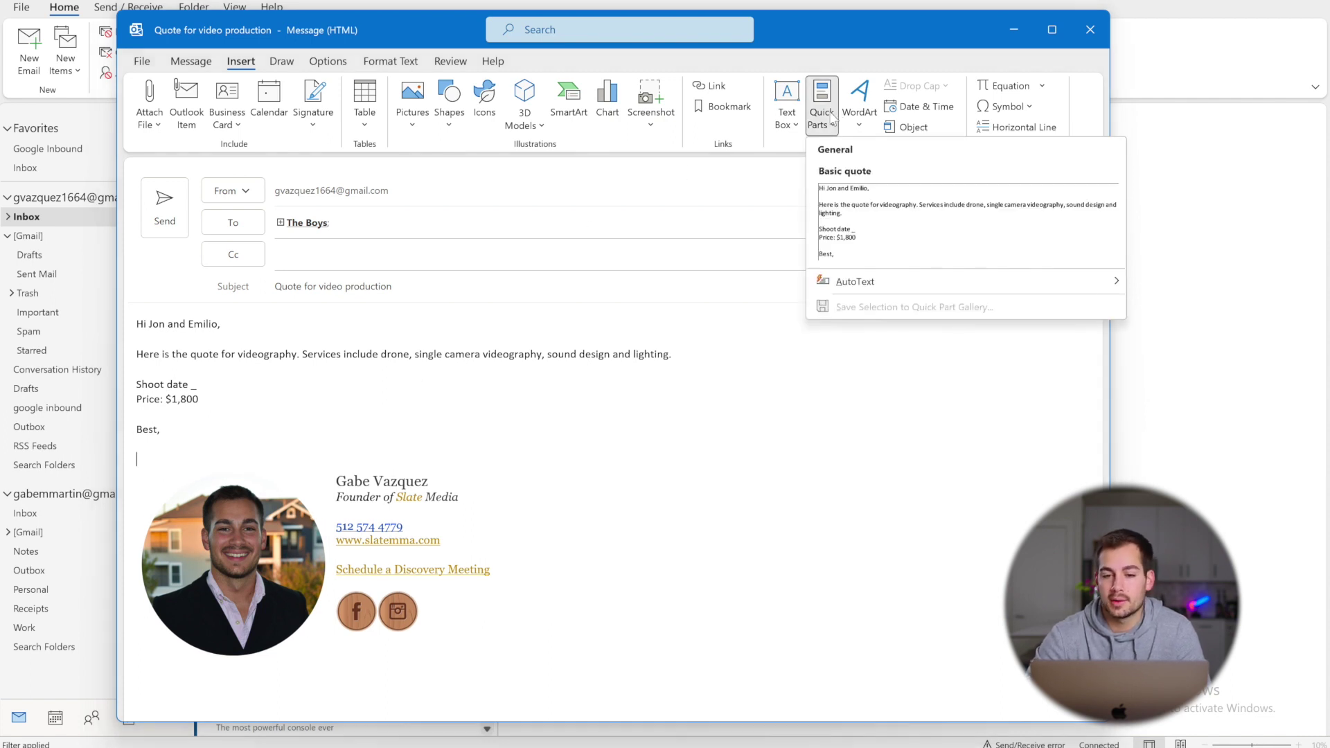
{"action": "left_click", "coordinate": [831, 175]}
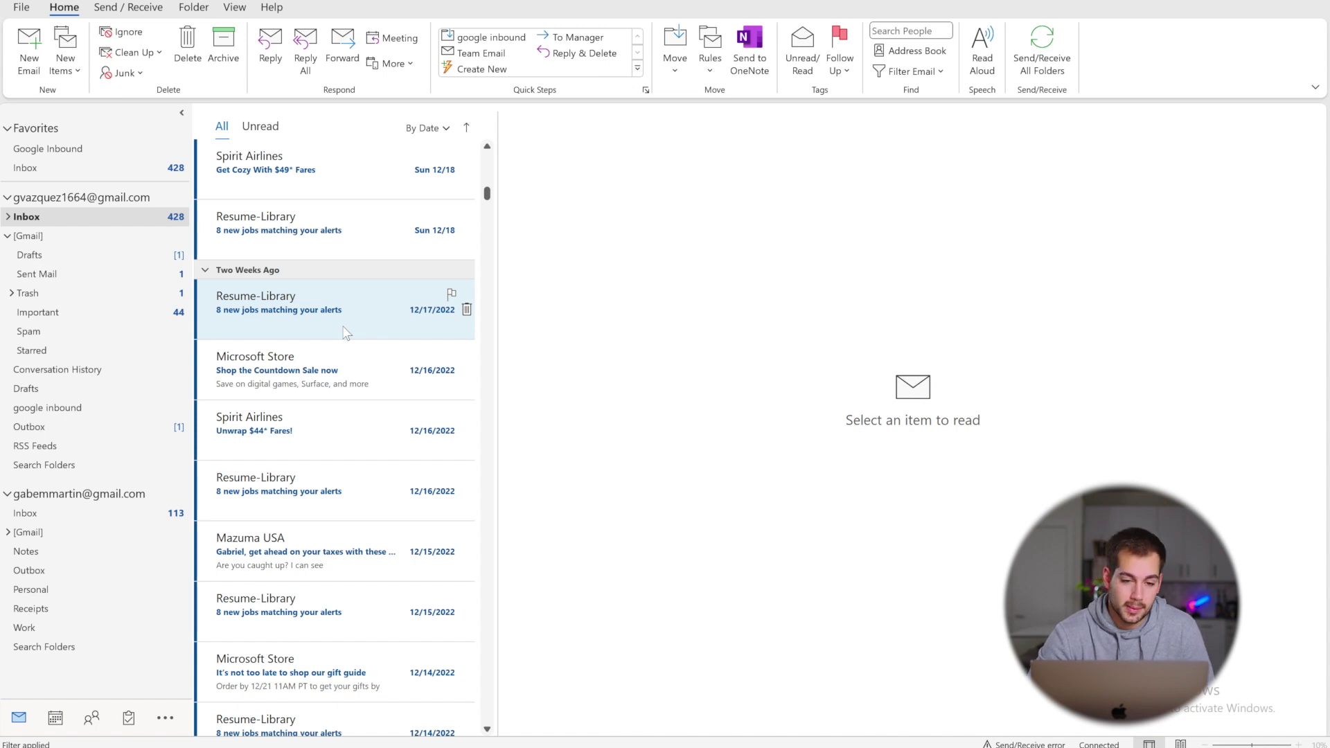
Create a quick step named 'Delete spam email' that permanently deletes messages
{"action": "left_click", "coordinate": [277, 313]}
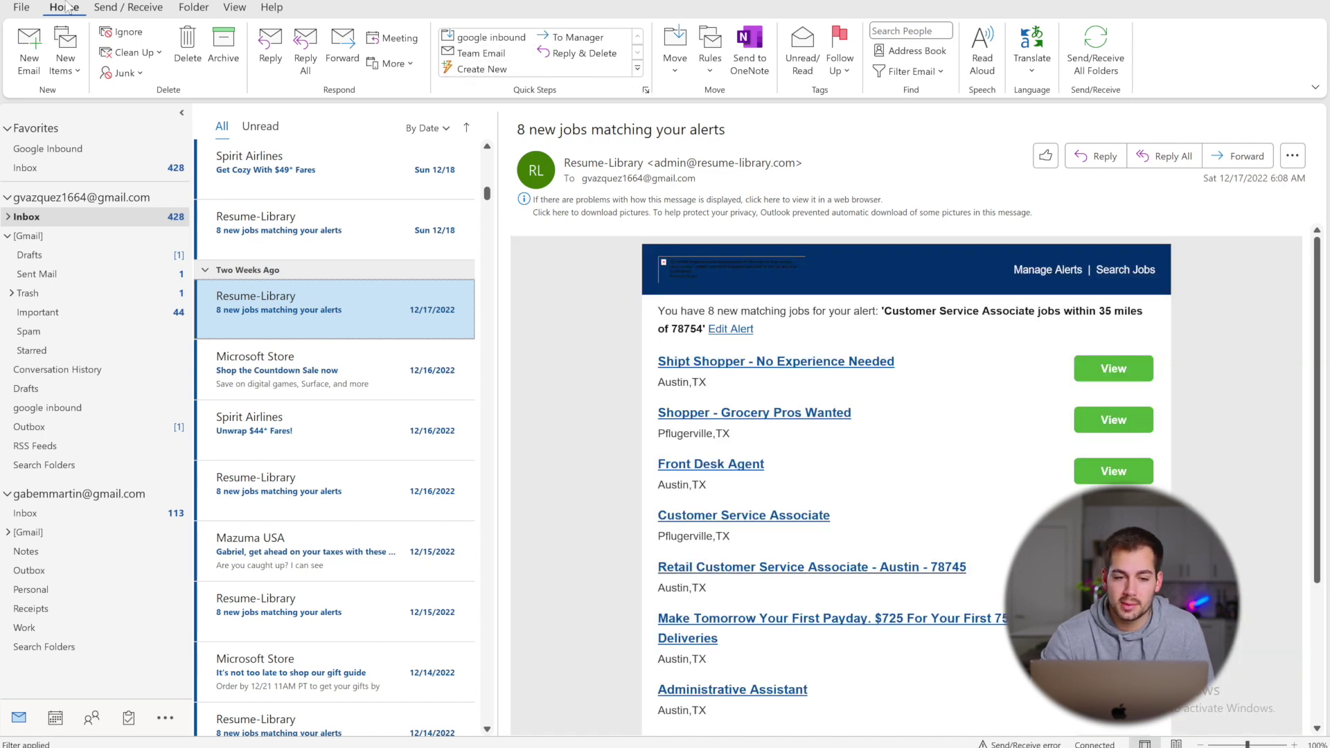
{"action": "left_click", "coordinate": [481, 69]}
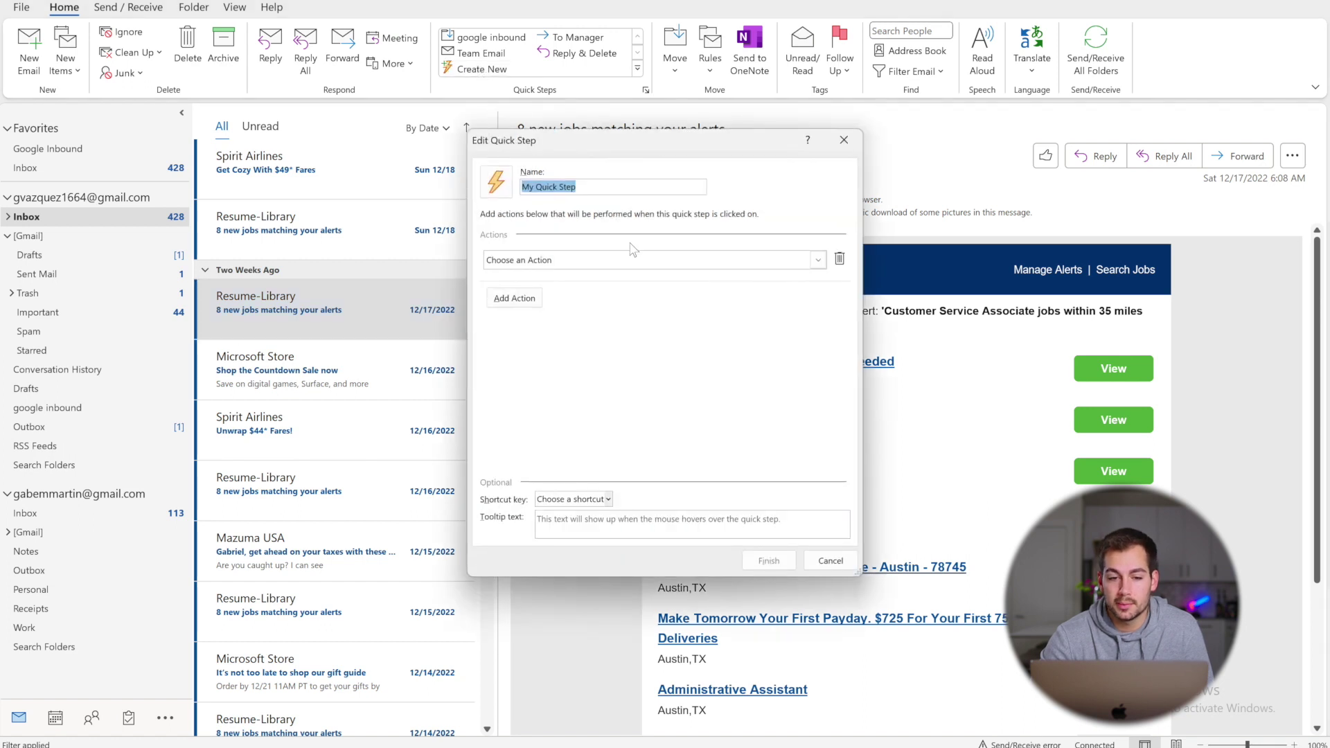
{"action": "key", "text": "BackSpace"}
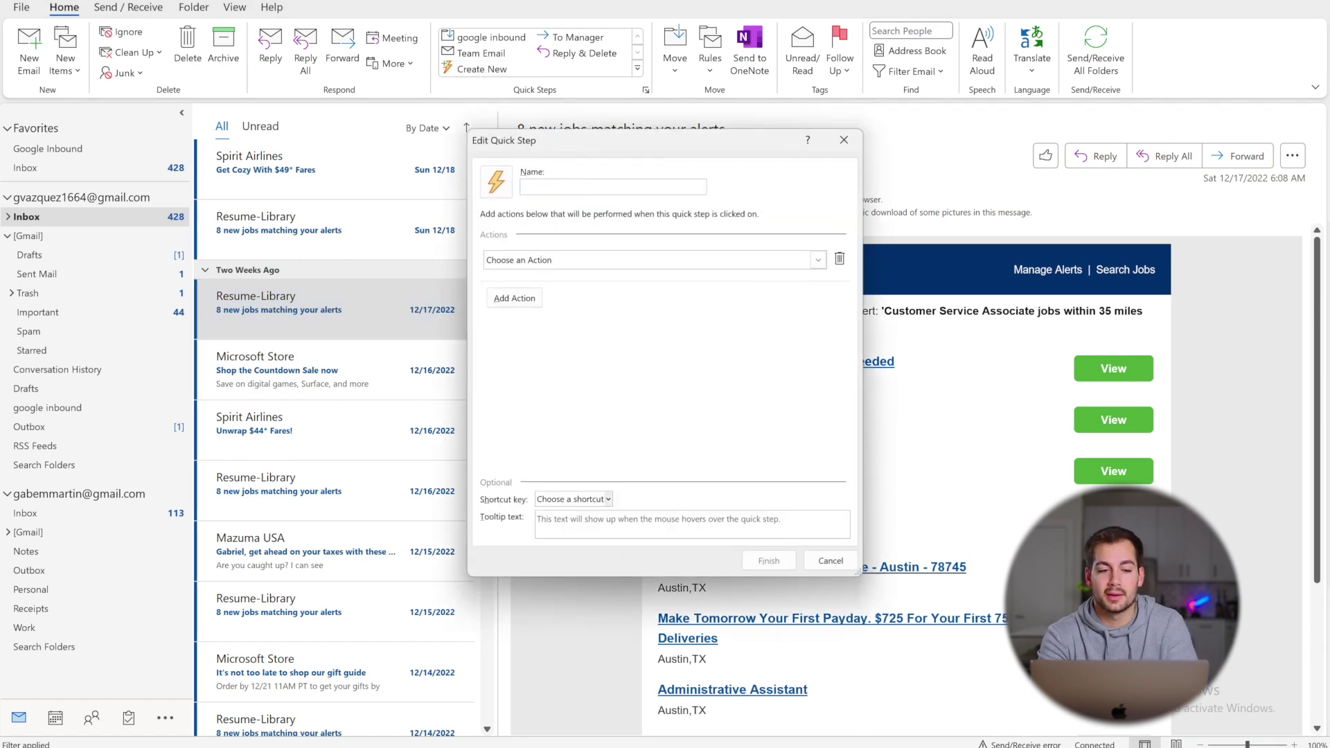
{"action": "type", "text": "Delete spam email"}
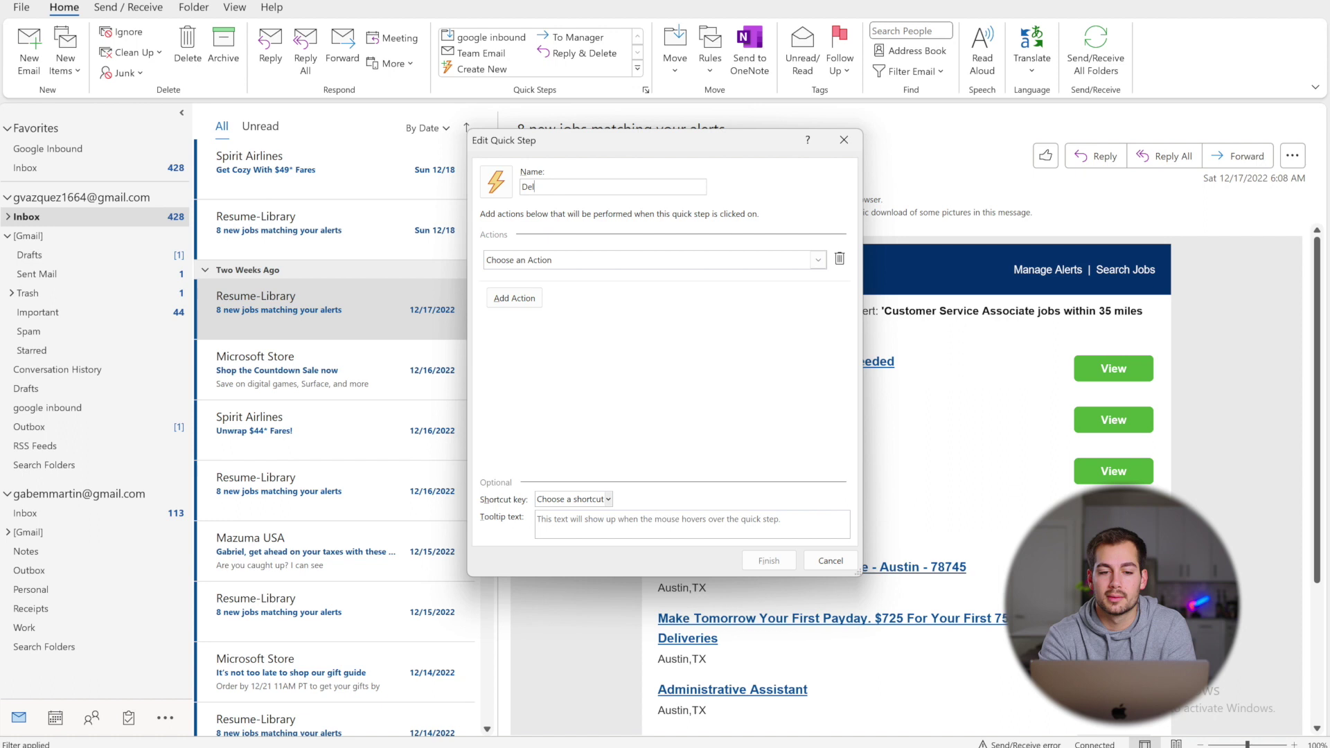
{"action": "left_click", "coordinate": [607, 260]}
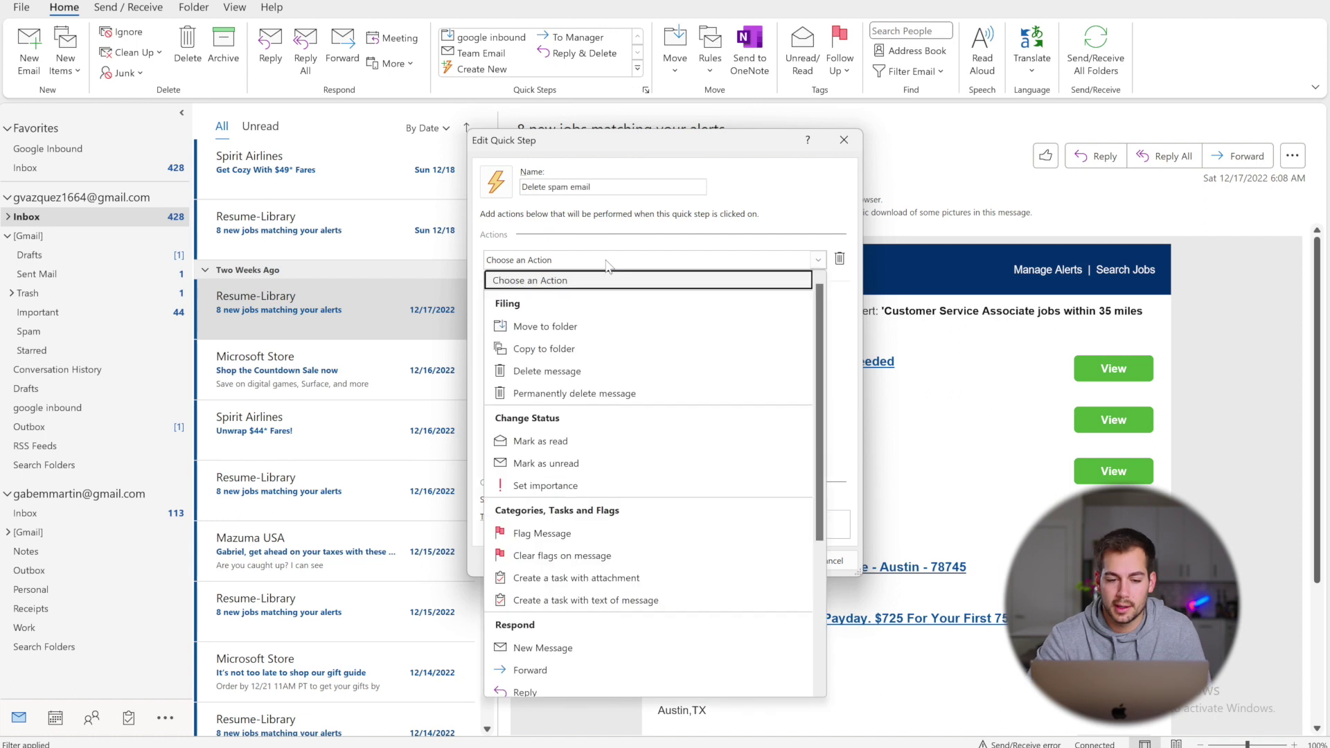
{"action": "left_click", "coordinate": [561, 396]}
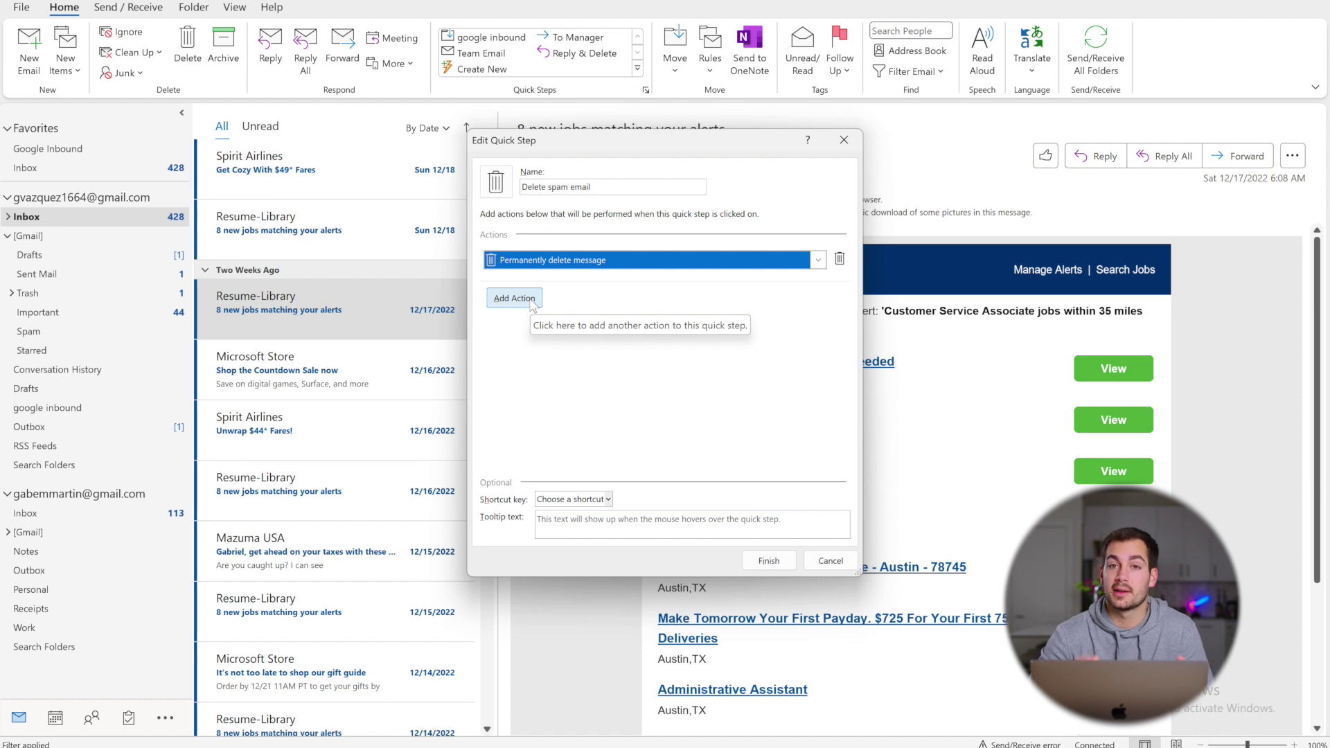
{"action": "left_click", "coordinate": [769, 560]}
Permanently delete the Spirit Airlines 'Unwrap $44* Fares' email with the new quick step
{"action": "left_click", "coordinate": [263, 416]}
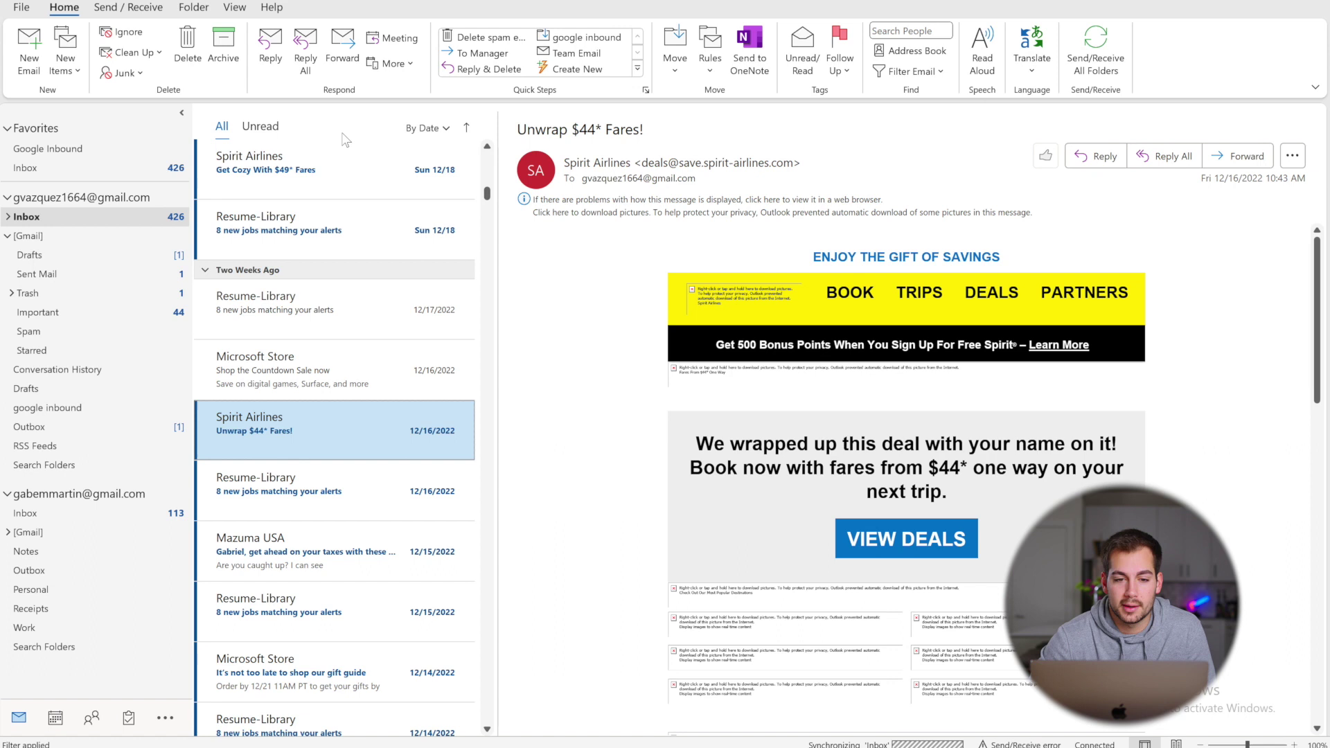
{"action": "left_click", "coordinate": [461, 35]}
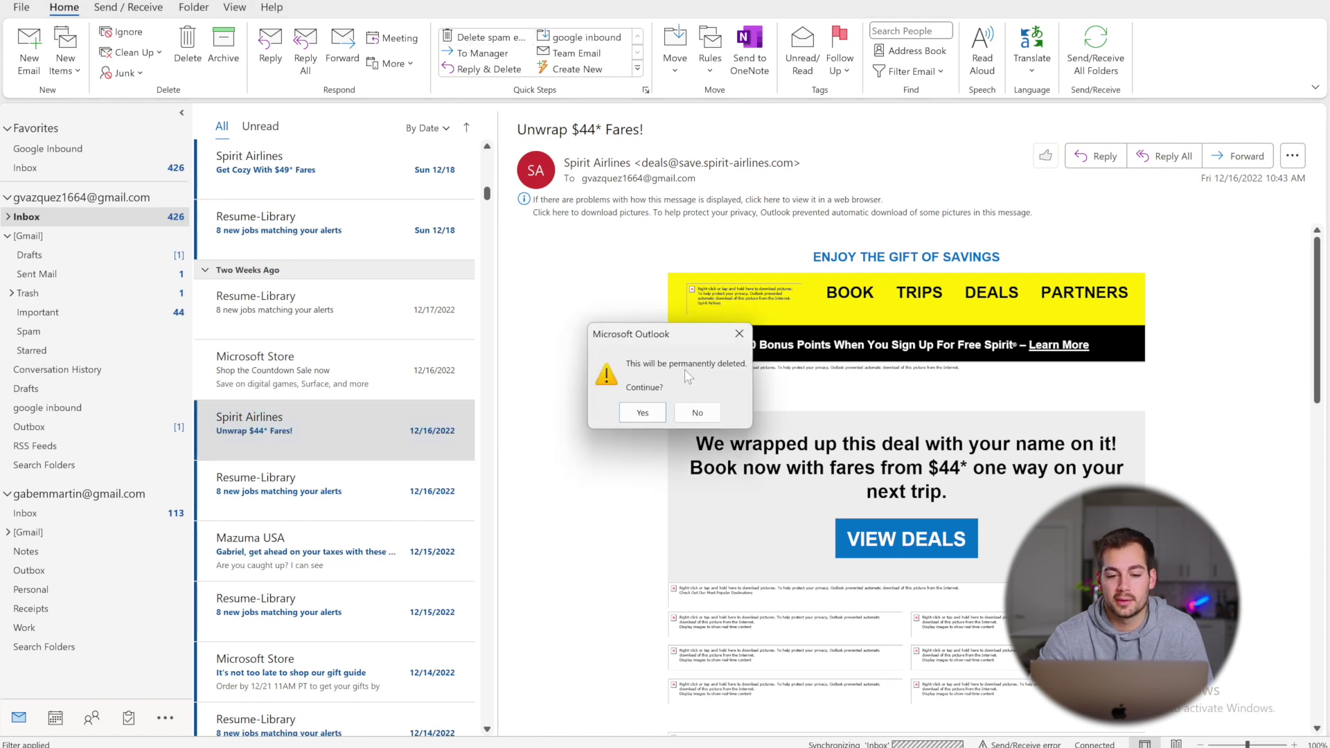
{"action": "left_click", "coordinate": [642, 413]}
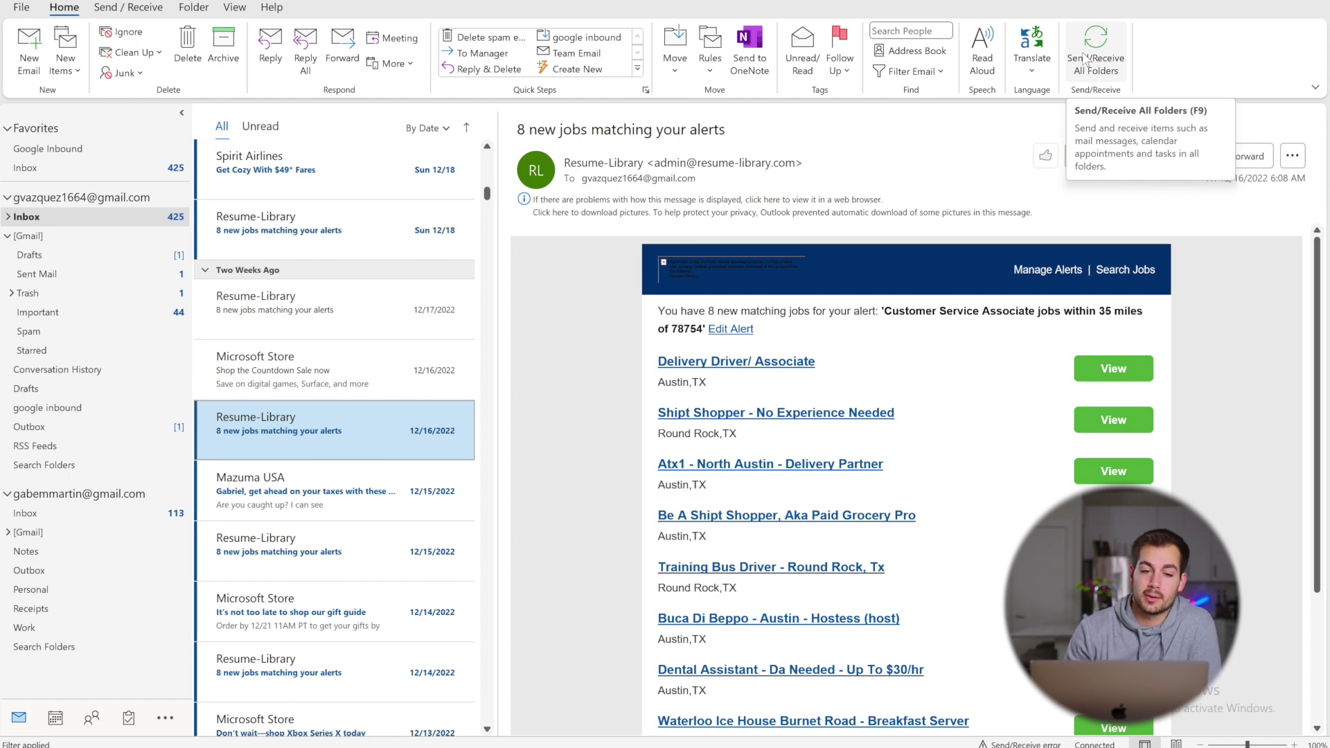
{"action": "left_click", "coordinate": [25, 9]}
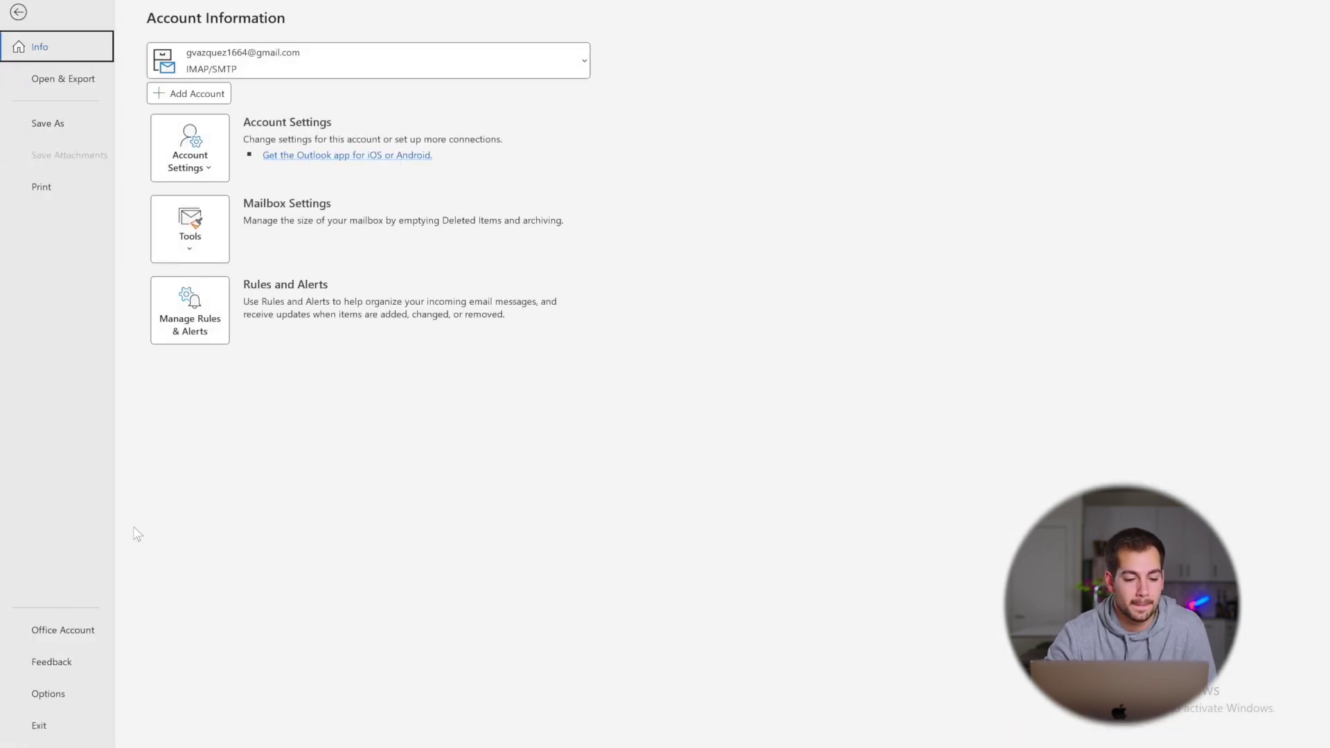
{"action": "left_click", "coordinate": [49, 695]}
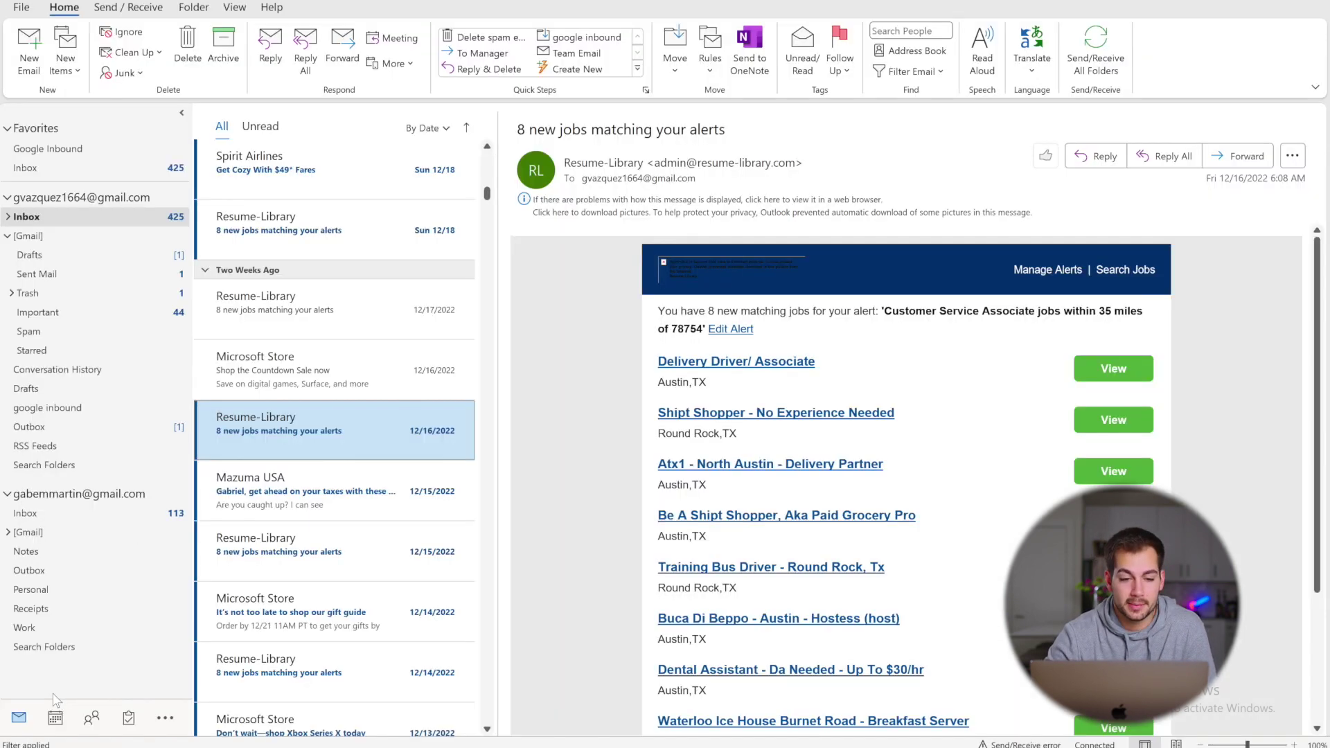
{"action": "left_click", "coordinate": [382, 148]}
{"action": "scroll", "coordinate": [686, 424], "scroll_direction": "down", "scroll_amount": 3}
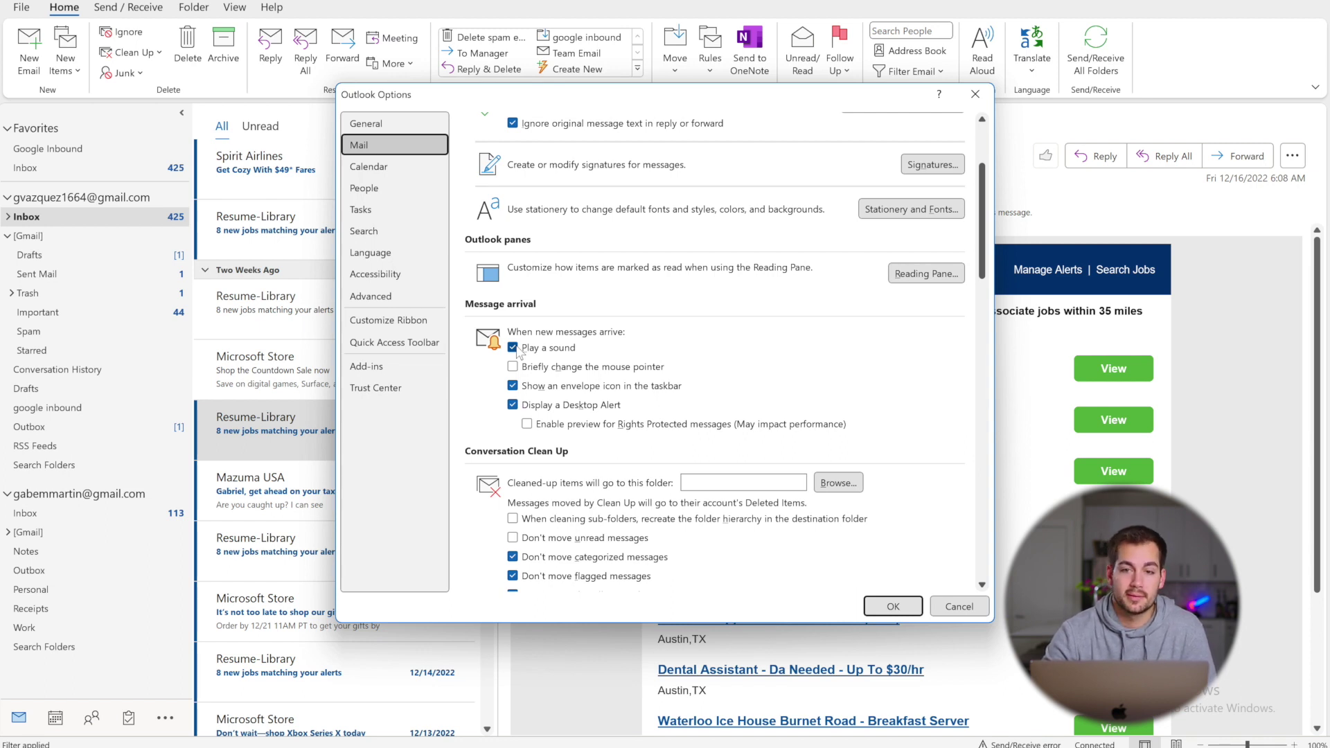
{"action": "left_click", "coordinate": [976, 95]}
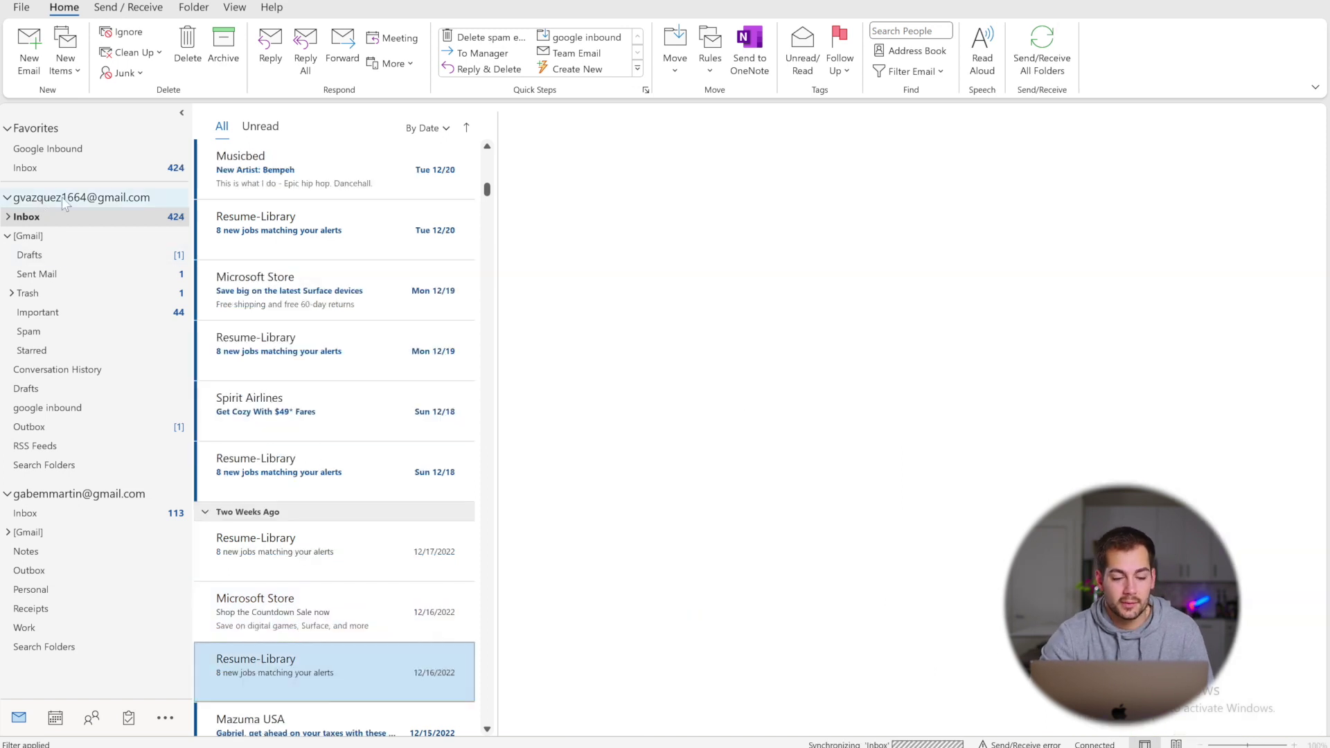
Create a new folder named 'Microsoft Store' under the account
{"action": "right_click", "coordinate": [61, 197]}
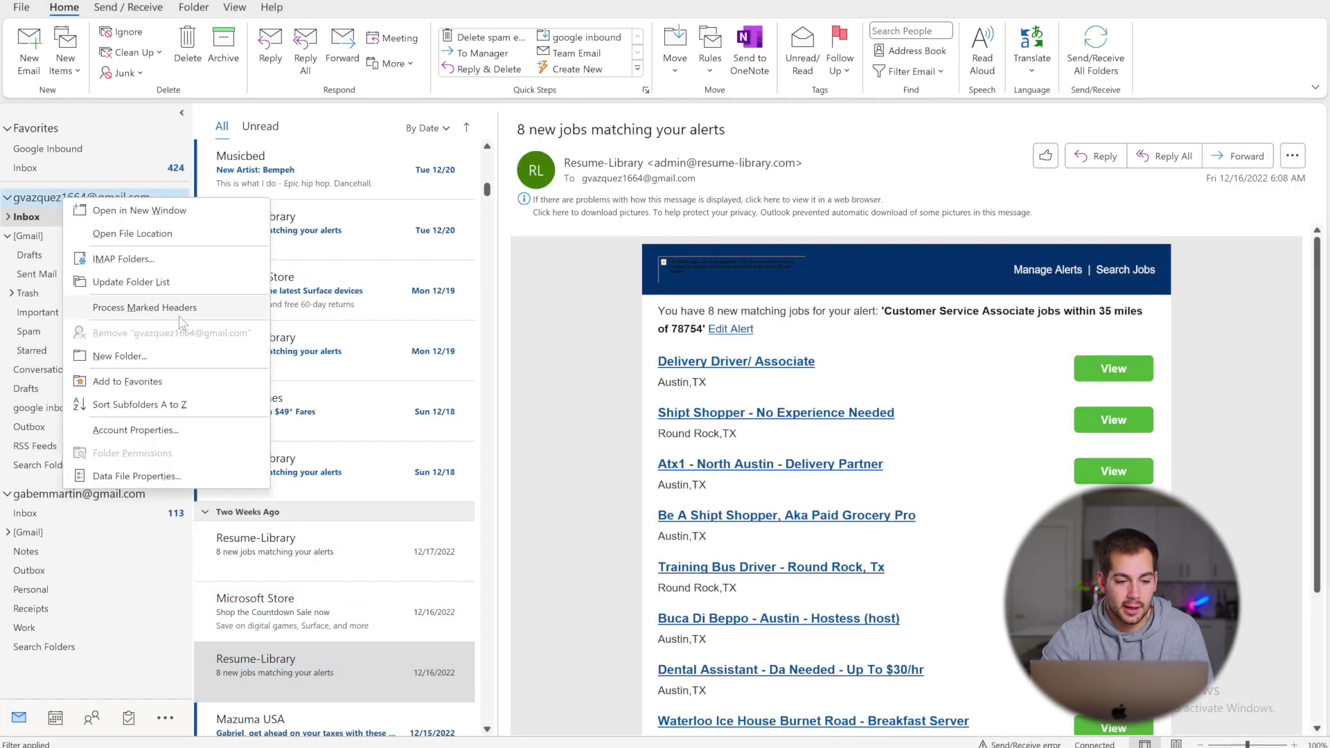
{"action": "left_click", "coordinate": [119, 356]}
{"action": "type", "text": "Microsoft Store"}
{"action": "key", "text": "Return"}
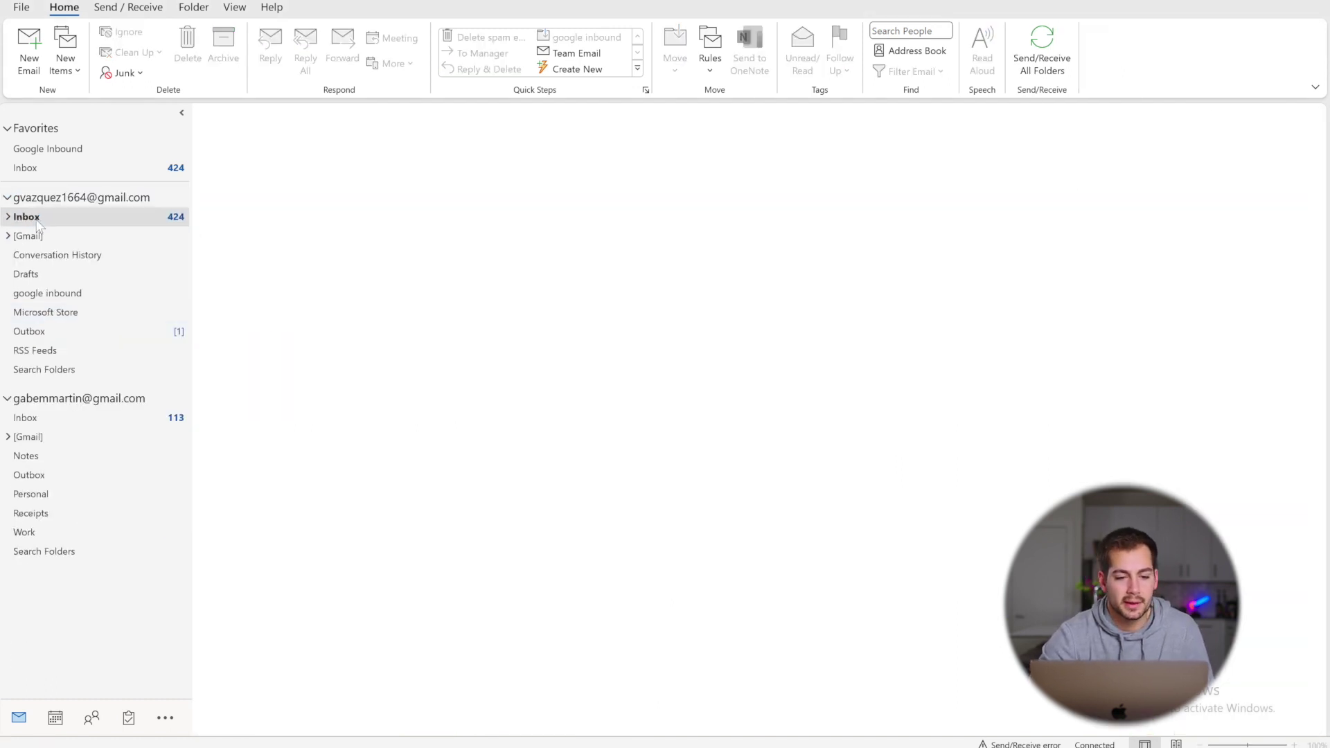
Start a rule from a Microsoft Store email, matching sender and recipient, moving mail to Microsoft Store
{"action": "left_click", "coordinate": [37, 220]}
{"action": "scroll", "coordinate": [305, 591], "scroll_direction": "down", "scroll_amount": 2}
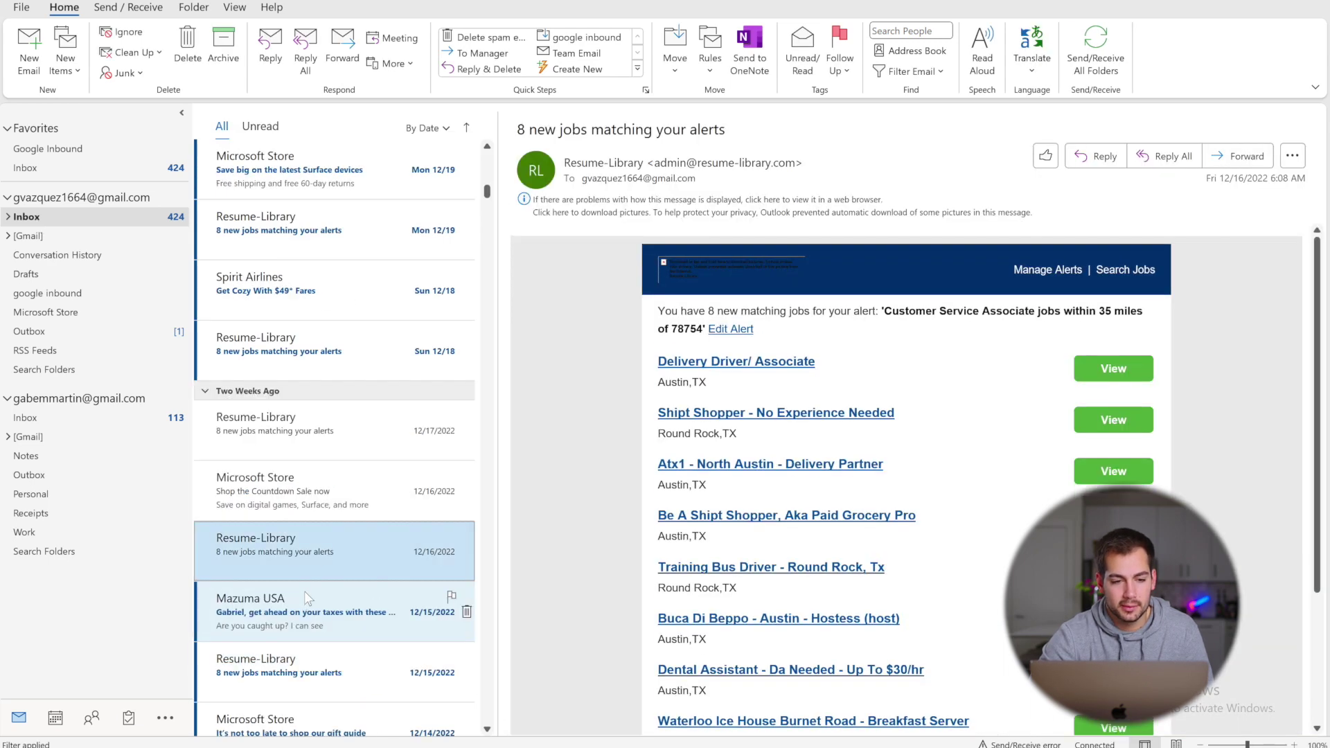
{"action": "right_click", "coordinate": [276, 174]}
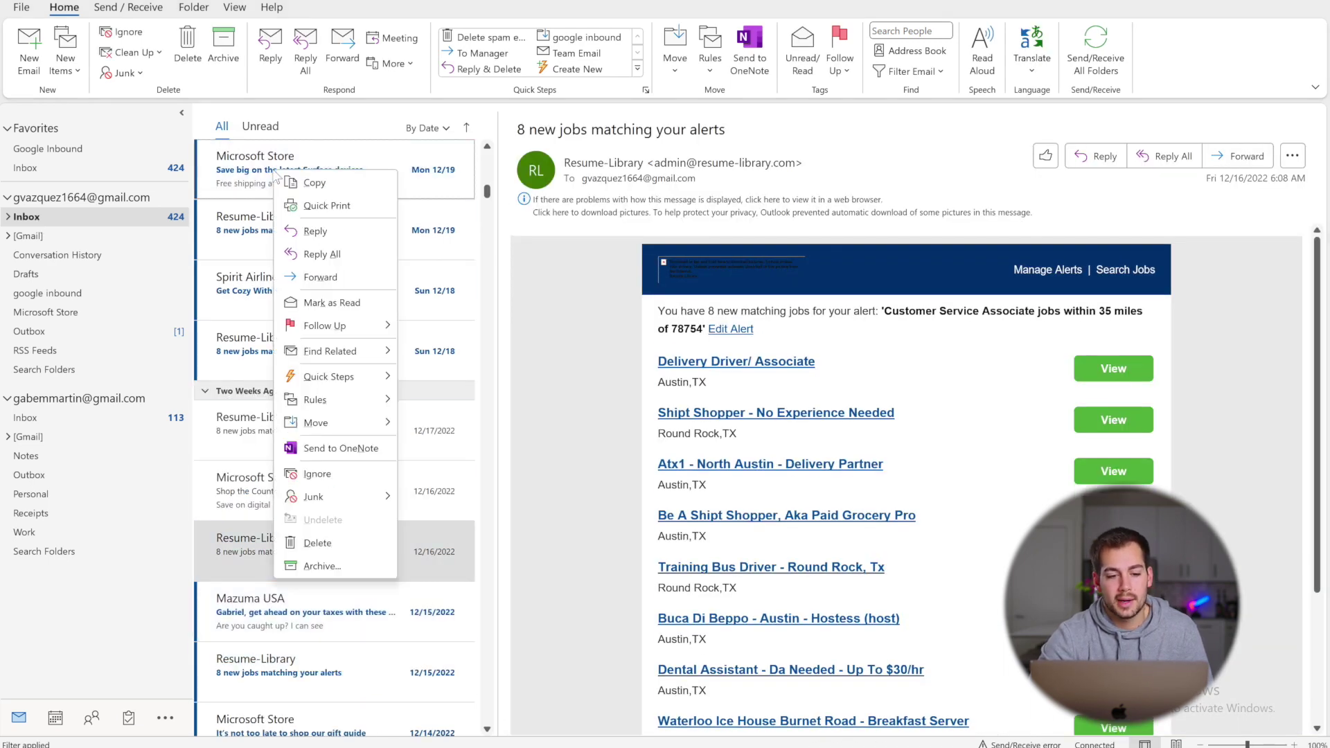
{"action": "mouse_move", "coordinate": [332, 401]}
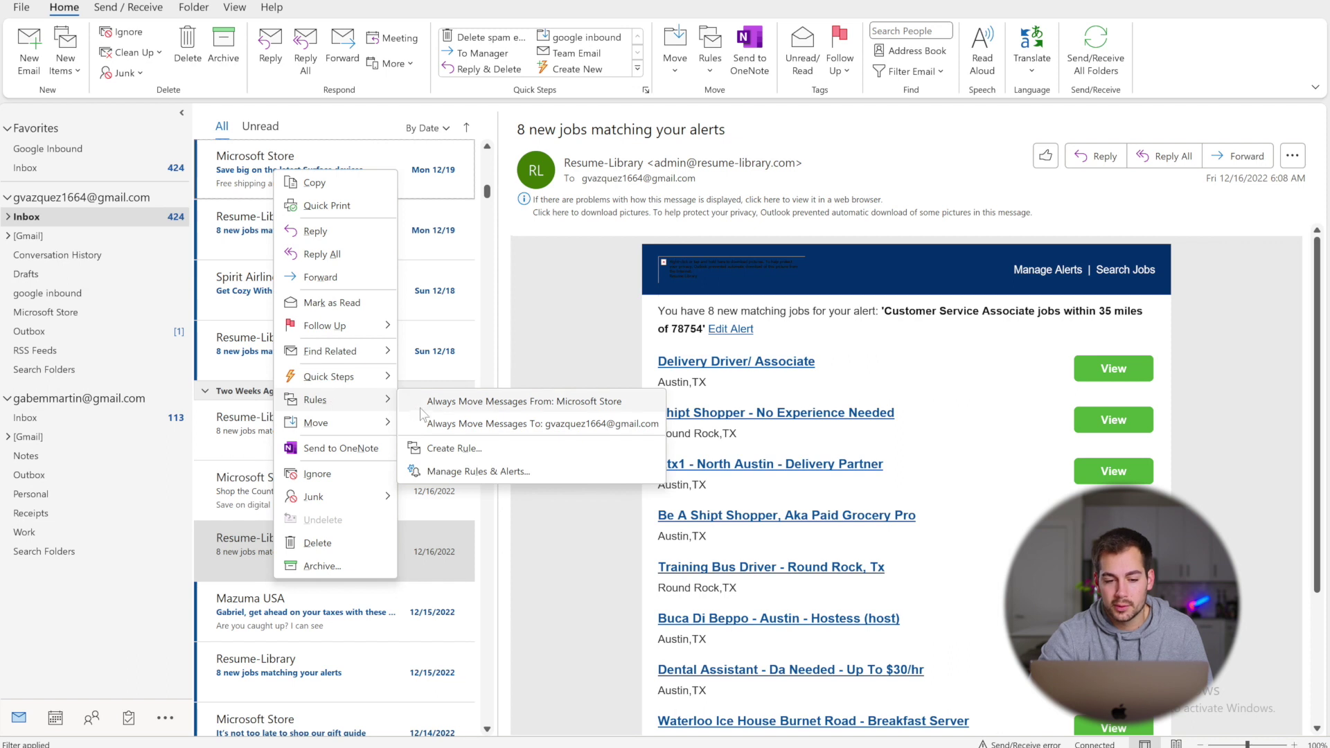
{"action": "left_click", "coordinate": [454, 449]}
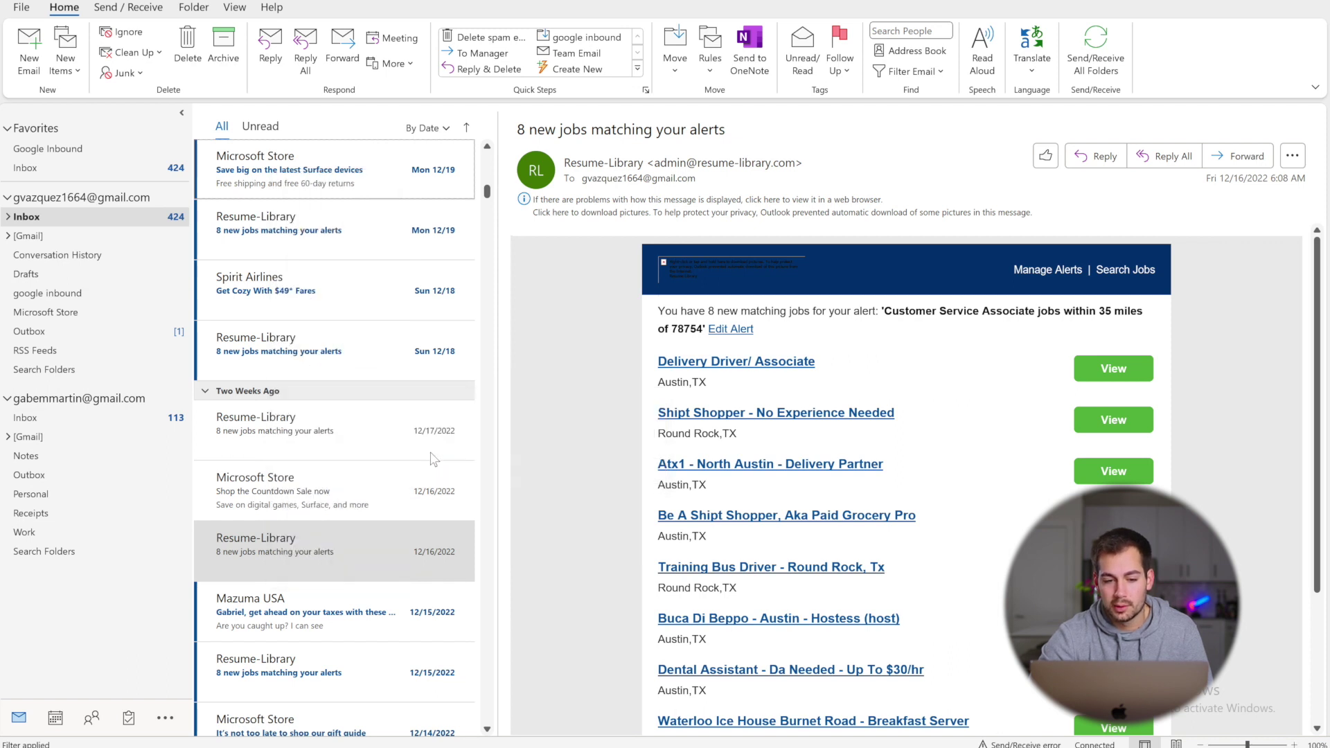
{"action": "left_click", "coordinate": [313, 284]}
{"action": "left_click", "coordinate": [313, 327]}
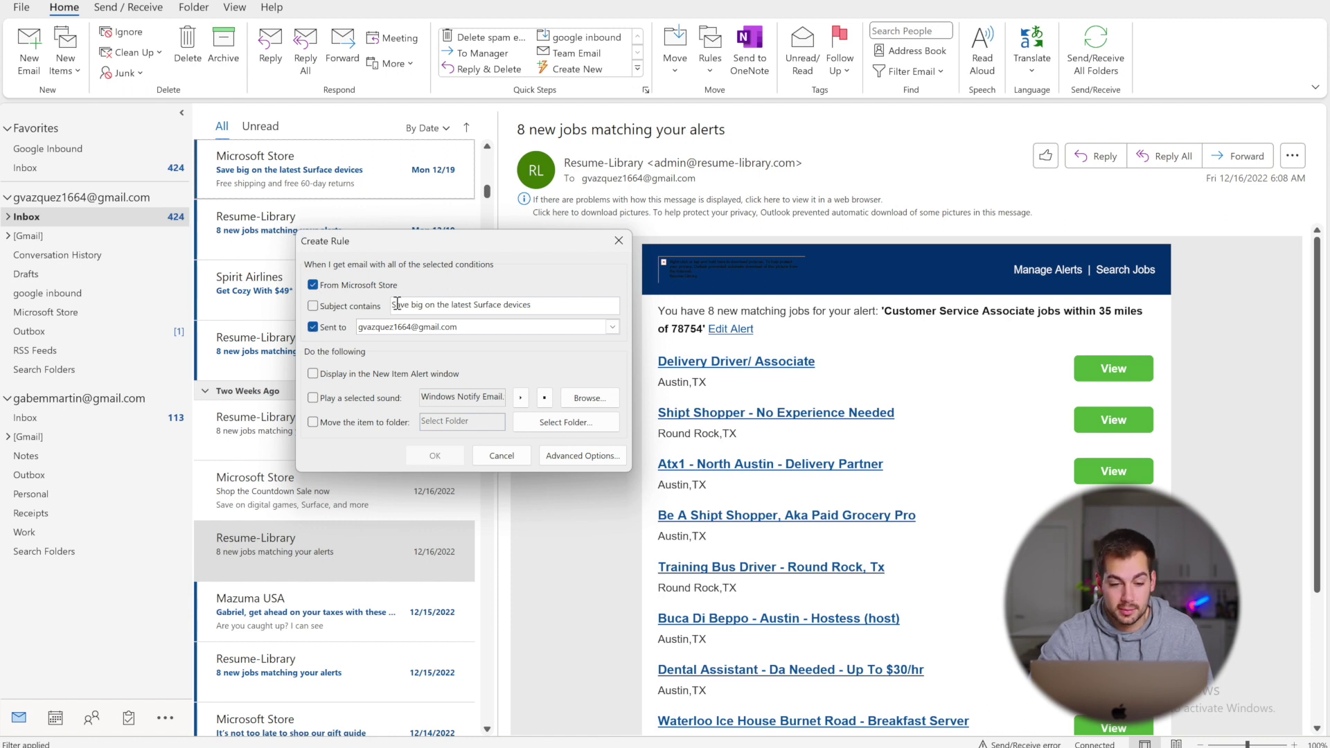
{"action": "left_click", "coordinate": [313, 422]}
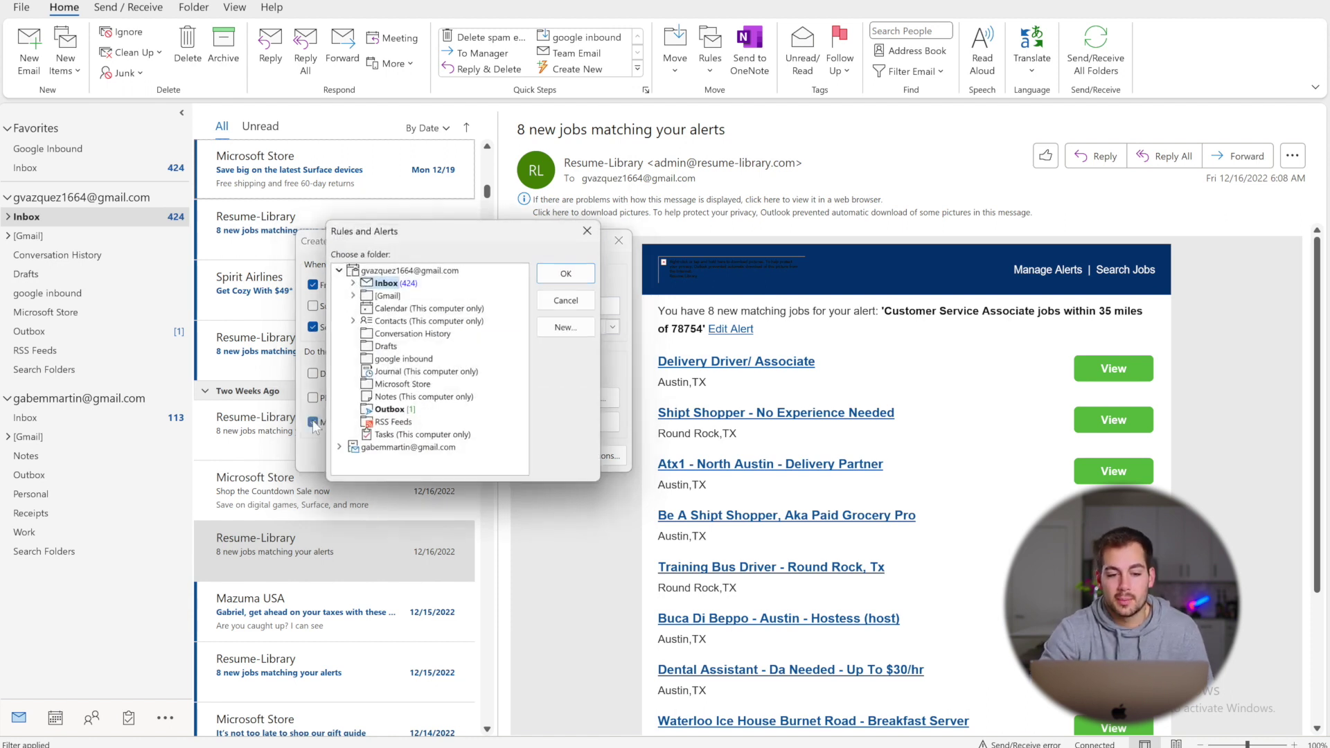
{"action": "left_click", "coordinate": [401, 386]}
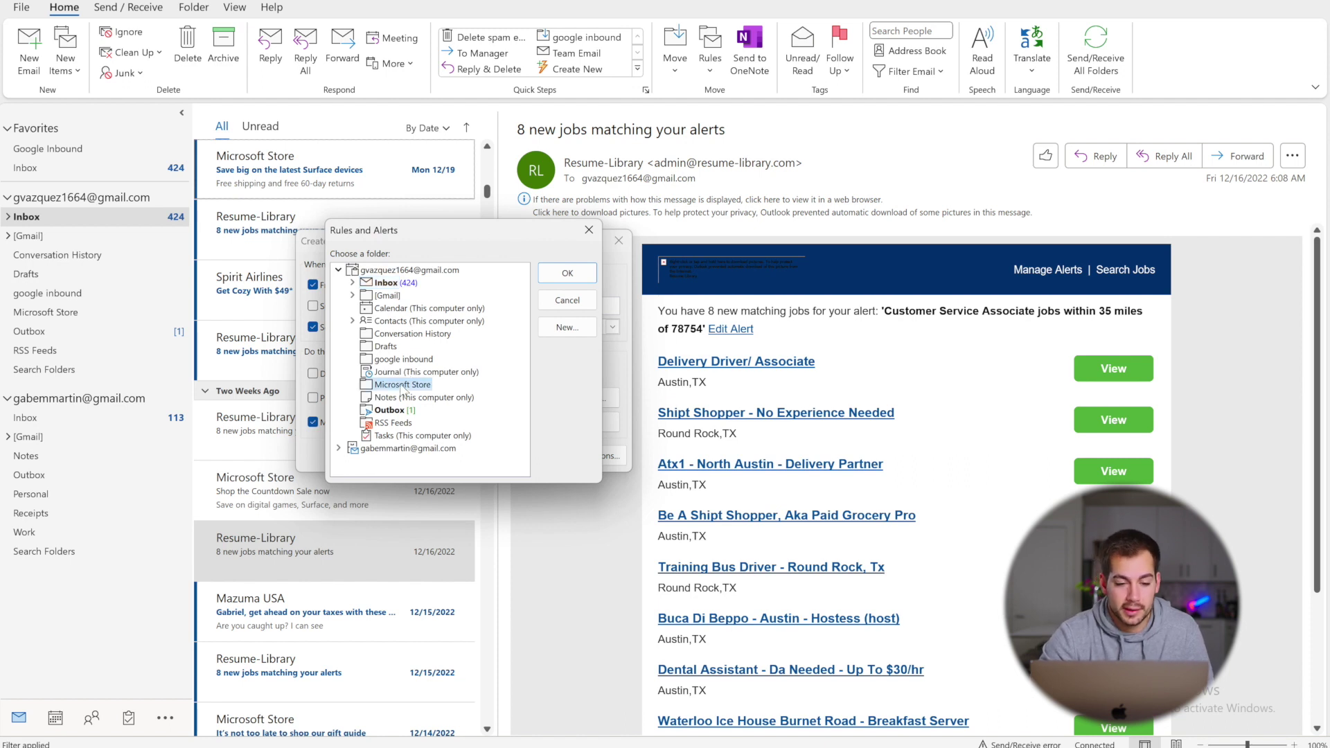
{"action": "left_click", "coordinate": [556, 273]}
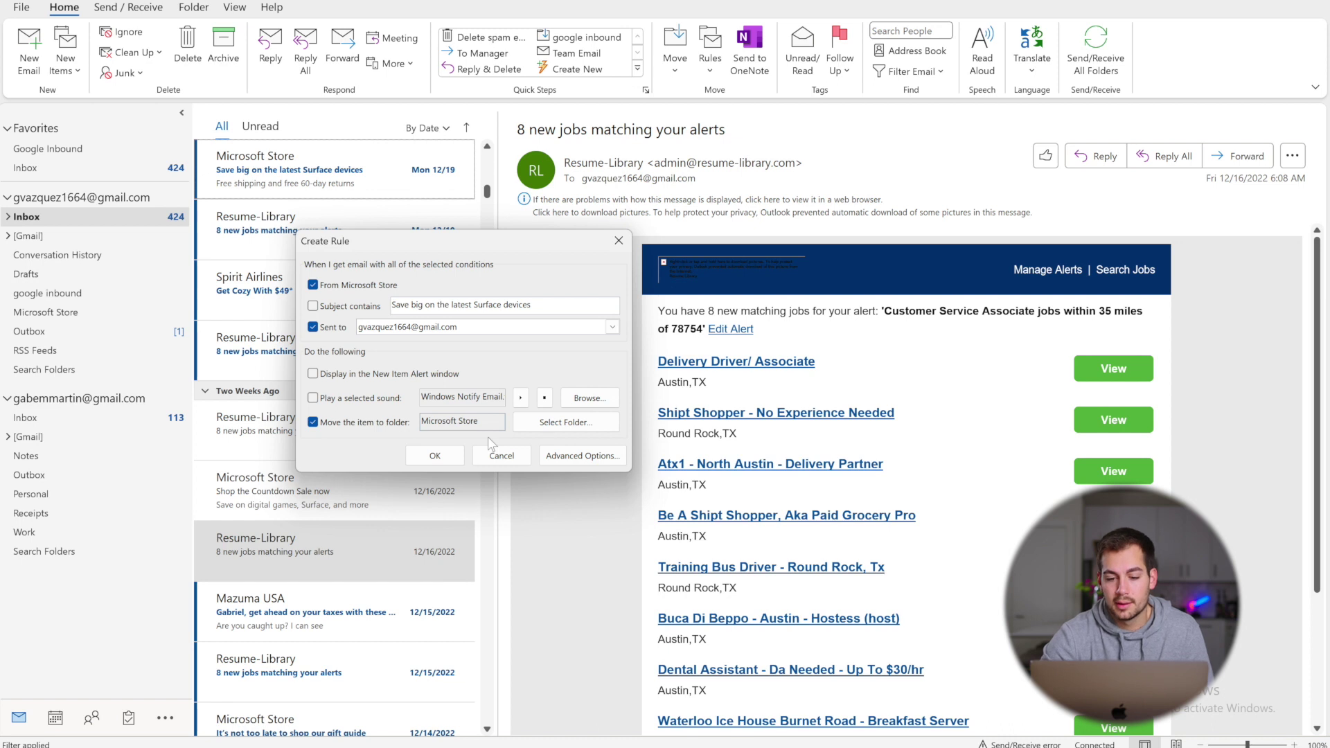
Save the rule and run it on messages already in the Inbox
{"action": "left_click", "coordinate": [435, 456]}
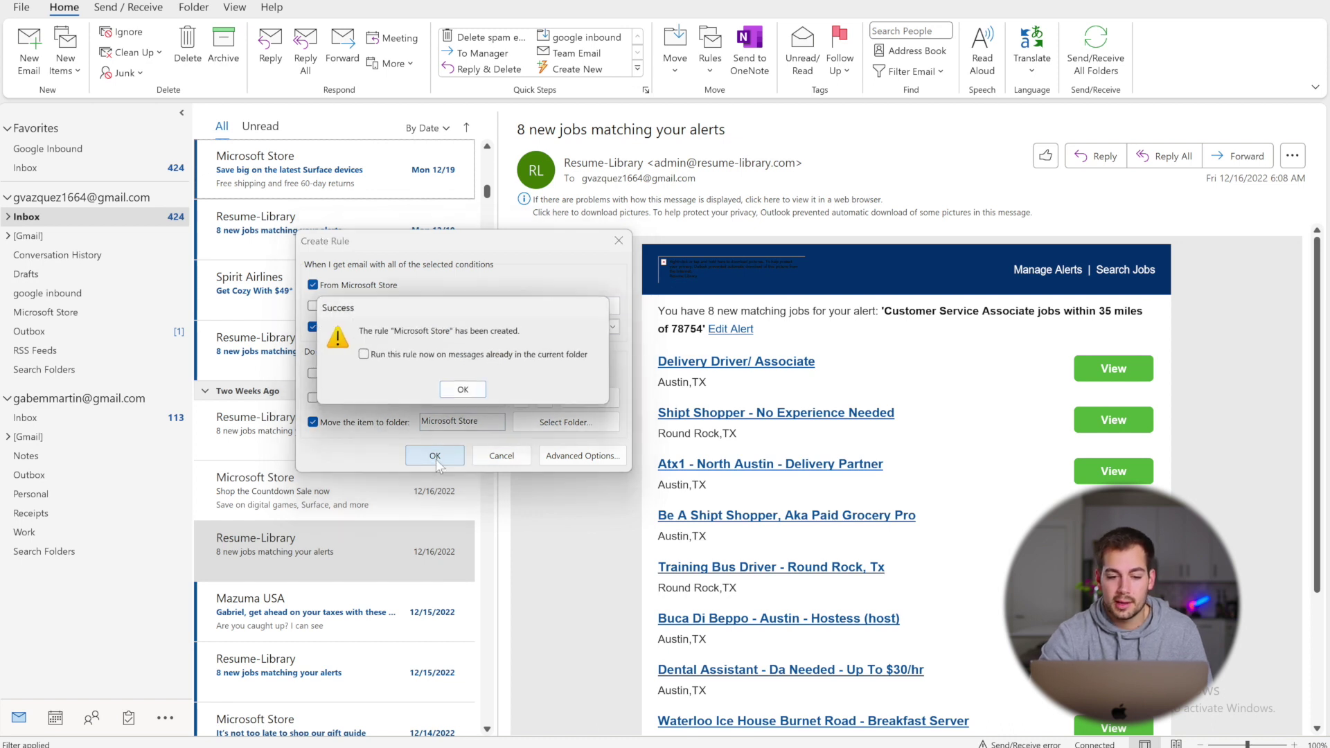
{"action": "left_click", "coordinate": [365, 356]}
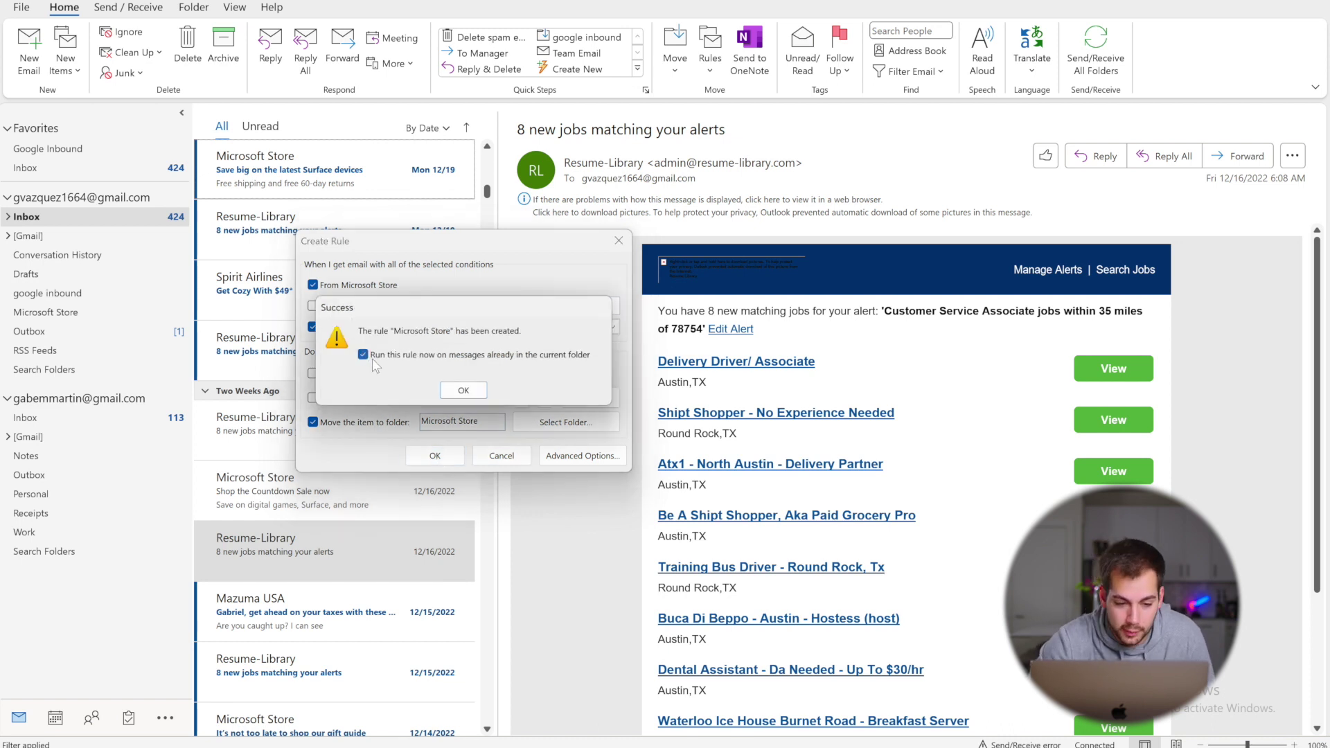
{"action": "left_click", "coordinate": [464, 391]}
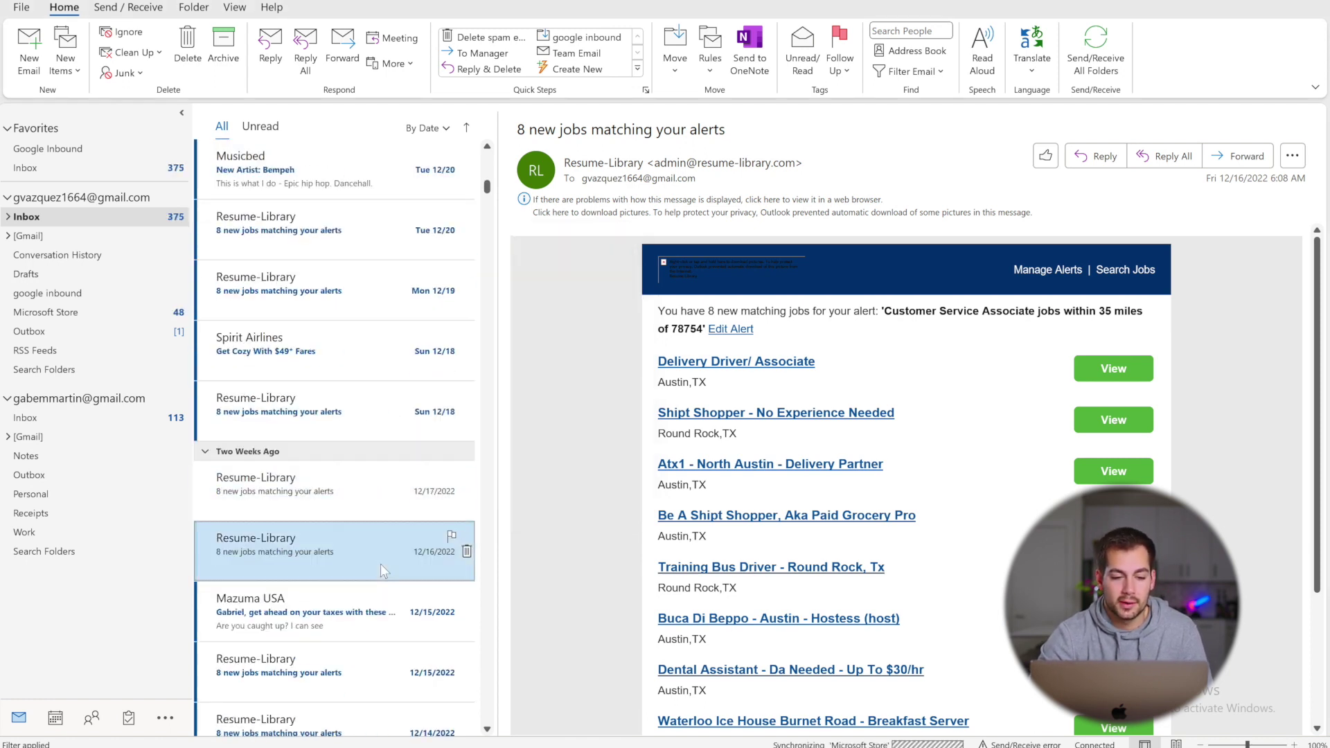
Check the Microsoft Store folder, then drag the Mazuma USA tax email onto Calendar
{"action": "left_click", "coordinate": [46, 313]}
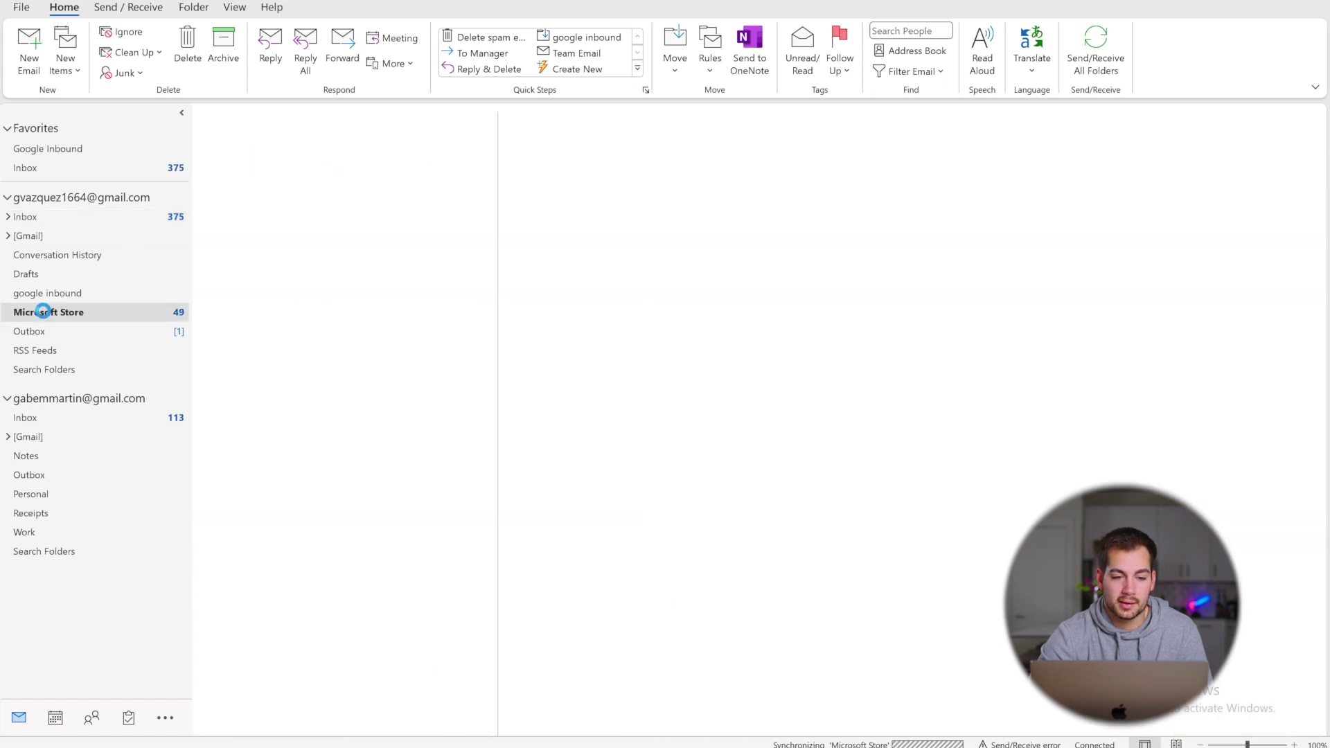
{"action": "left_click", "coordinate": [36, 218]}
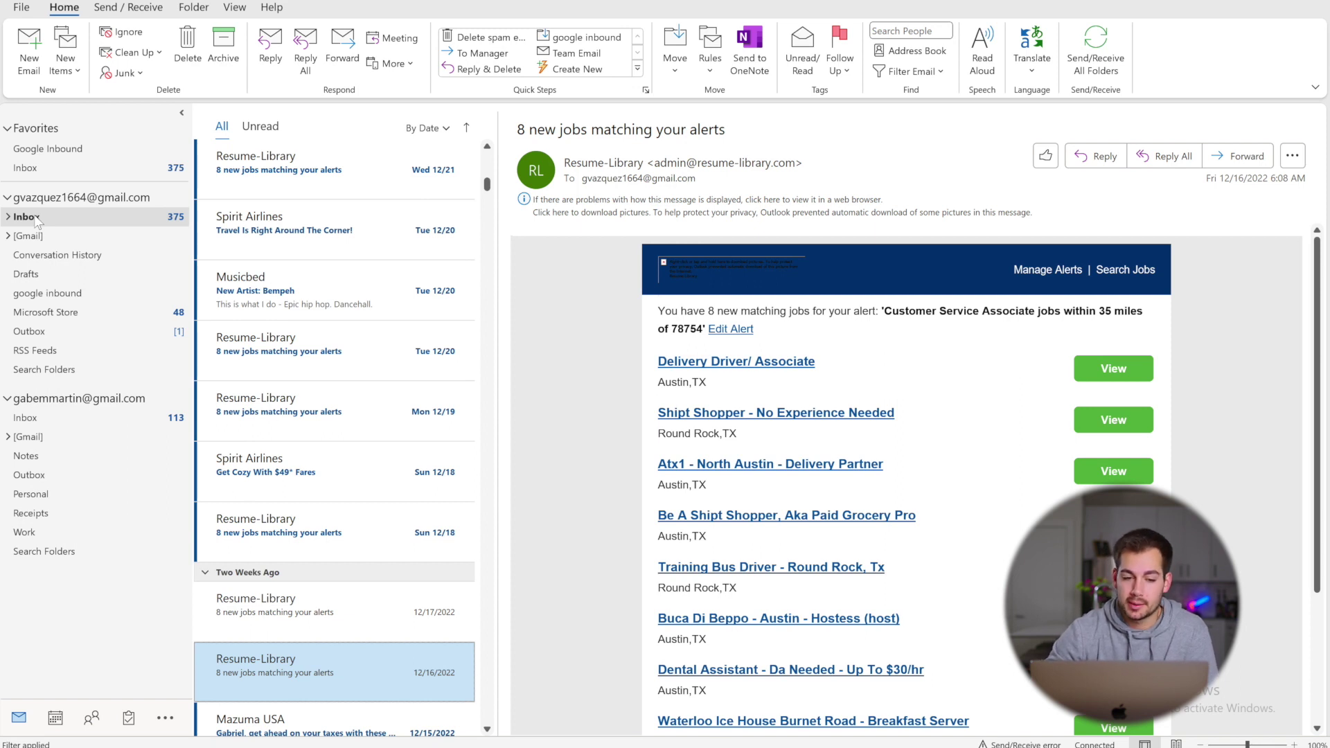
{"action": "scroll", "coordinate": [263, 561], "scroll_direction": "down", "scroll_amount": 3}
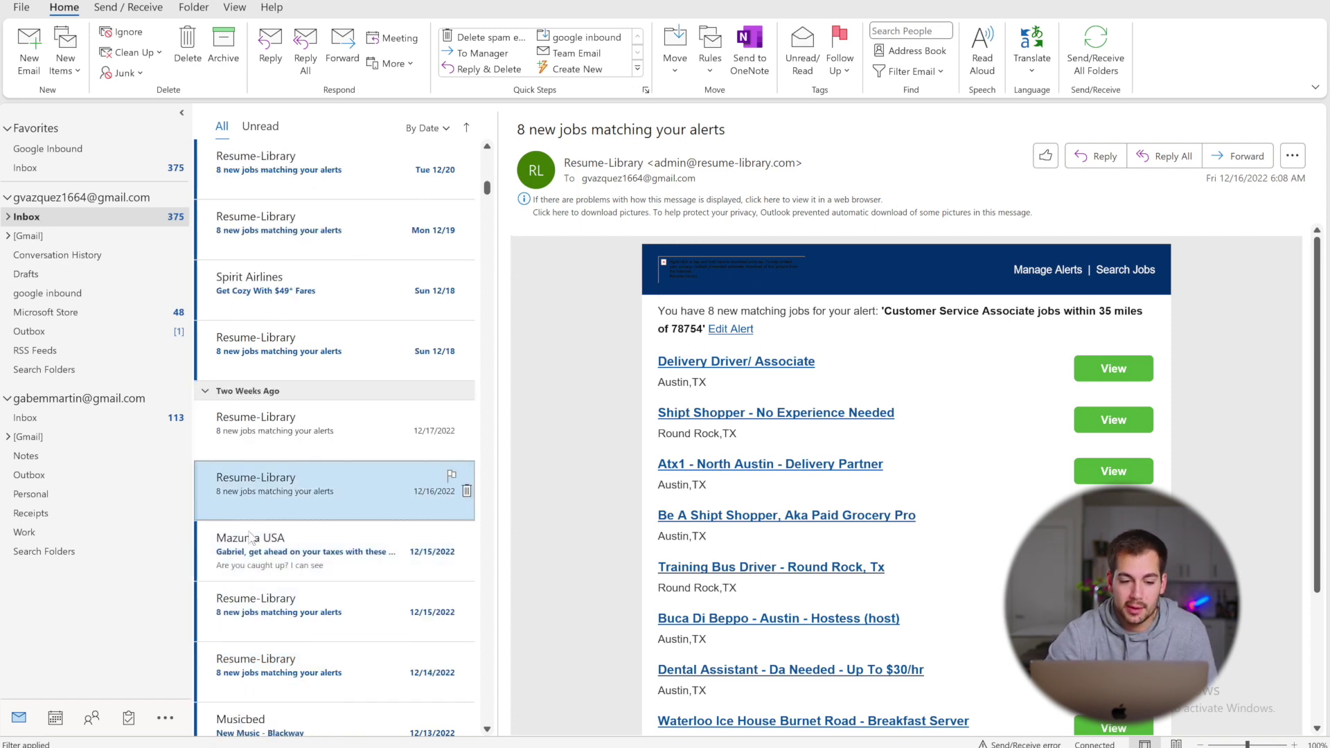
{"action": "left_click", "coordinate": [306, 551]}
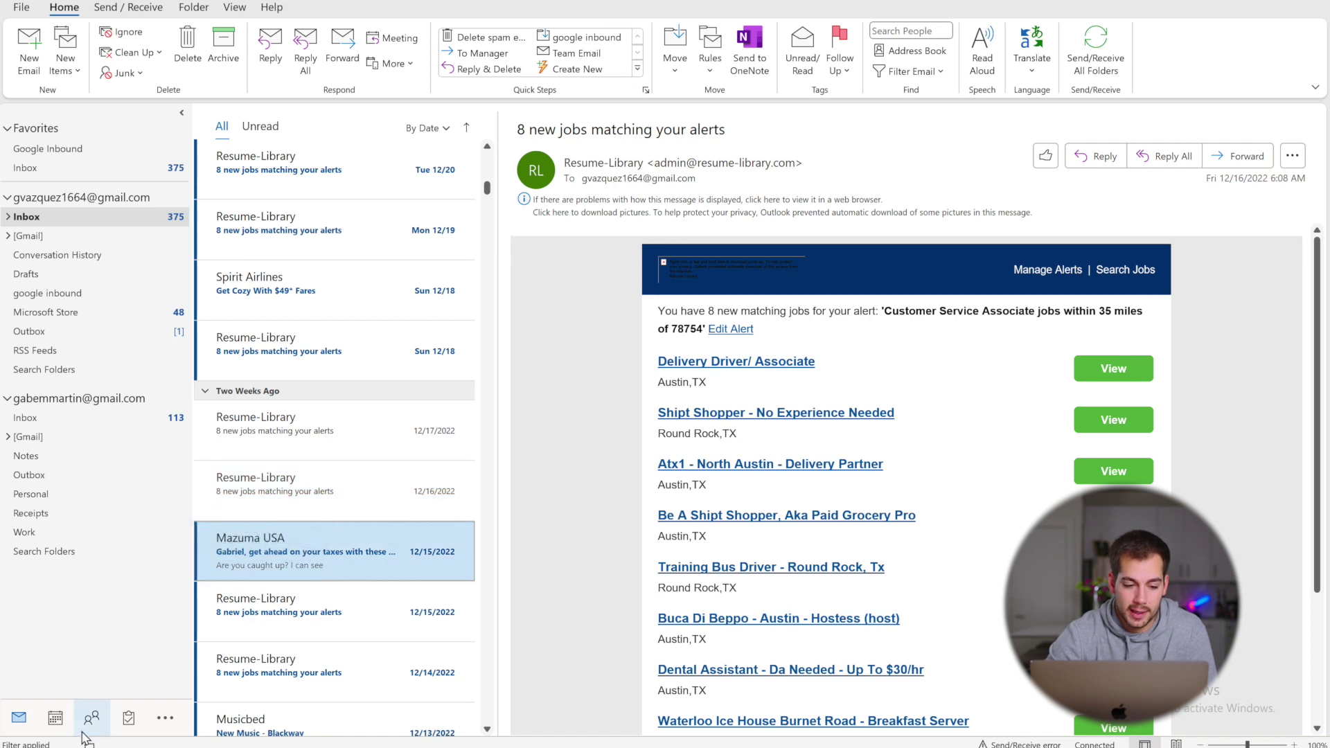
{"action": "left_click_drag", "start_coordinate": [55, 720], "coordinate": [55, 719]}
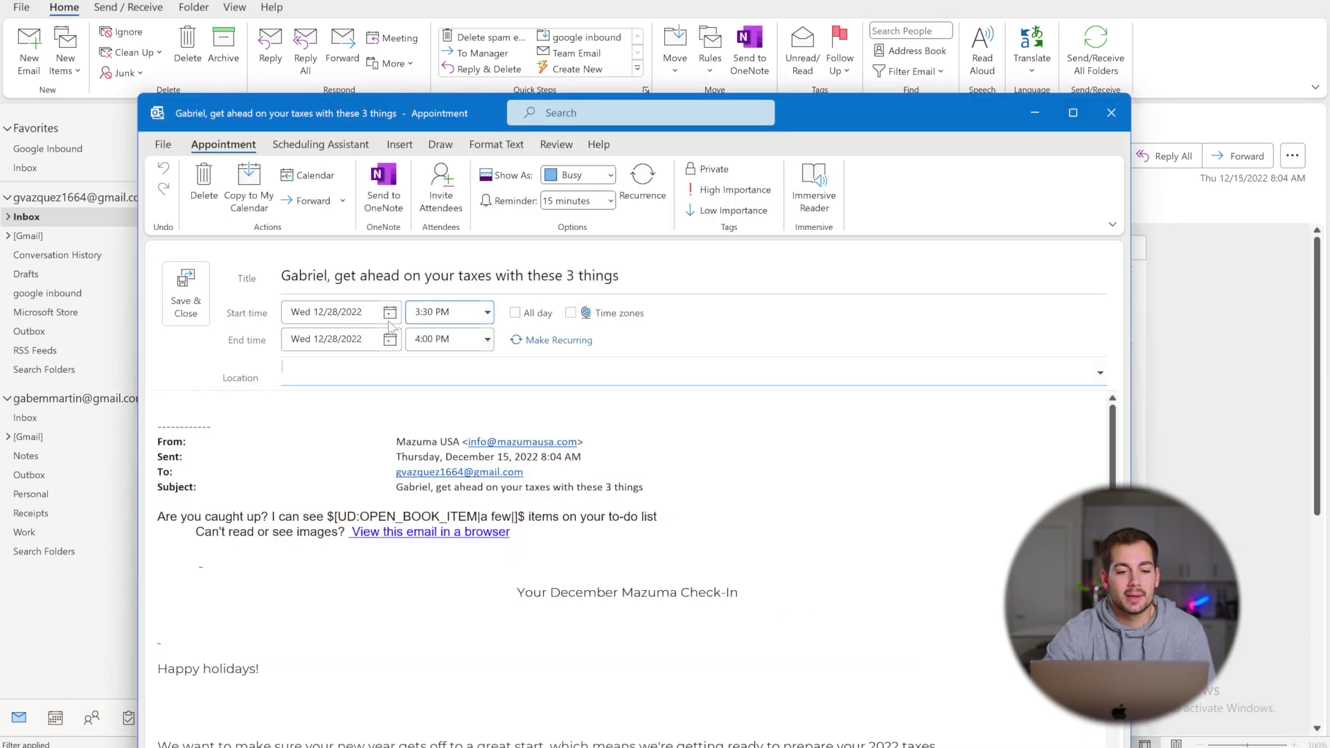
Review the appointment's start time and flag the 12/17 Resume-Library email for follow-up
{"action": "left_click", "coordinate": [424, 308]}
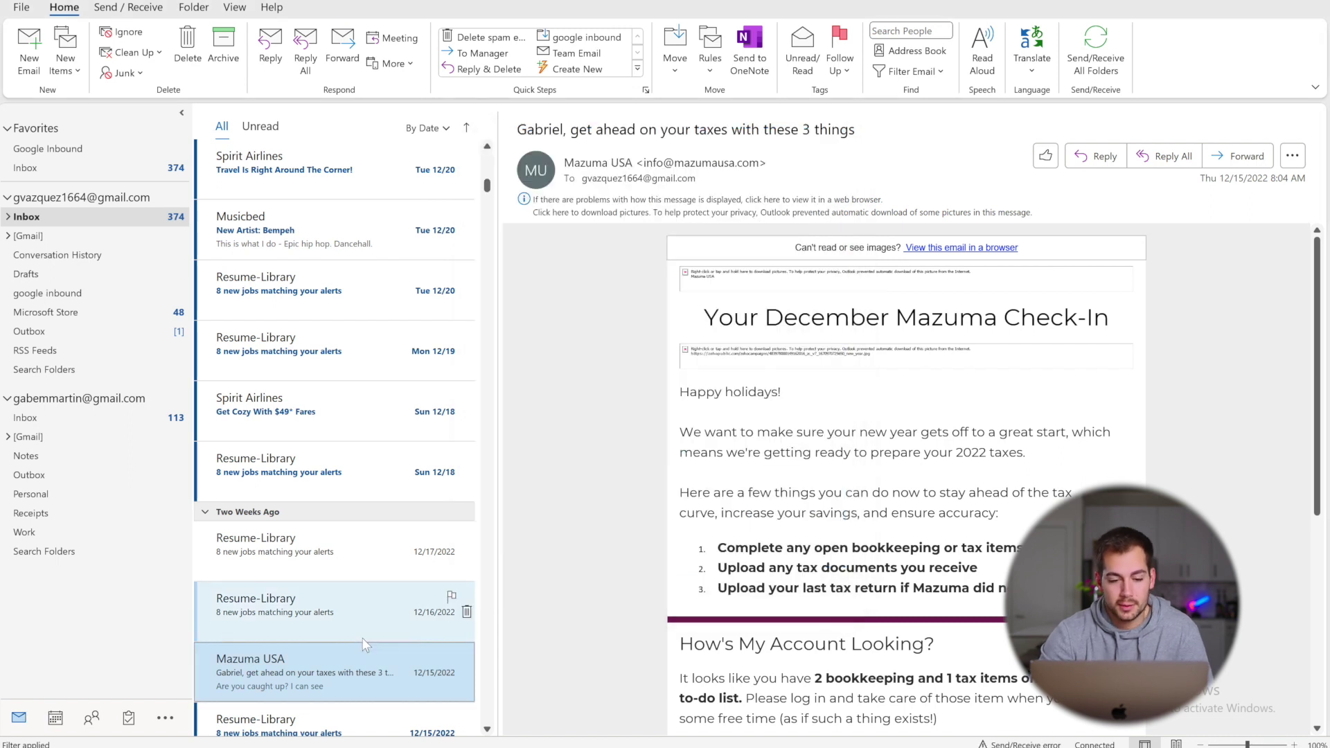
{"action": "left_click", "coordinate": [451, 536]}
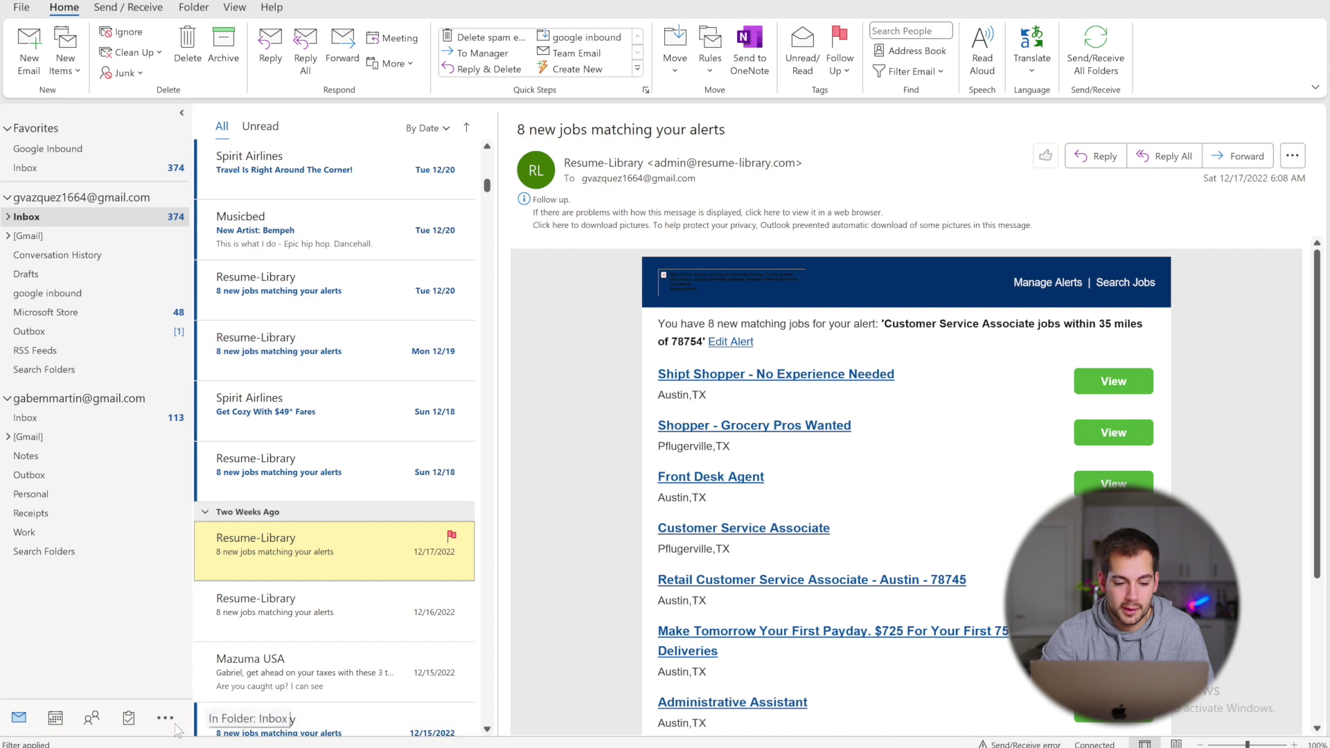
Switch to Tasks to view the To-Do List of flagged emails
{"action": "left_click", "coordinate": [129, 717]}
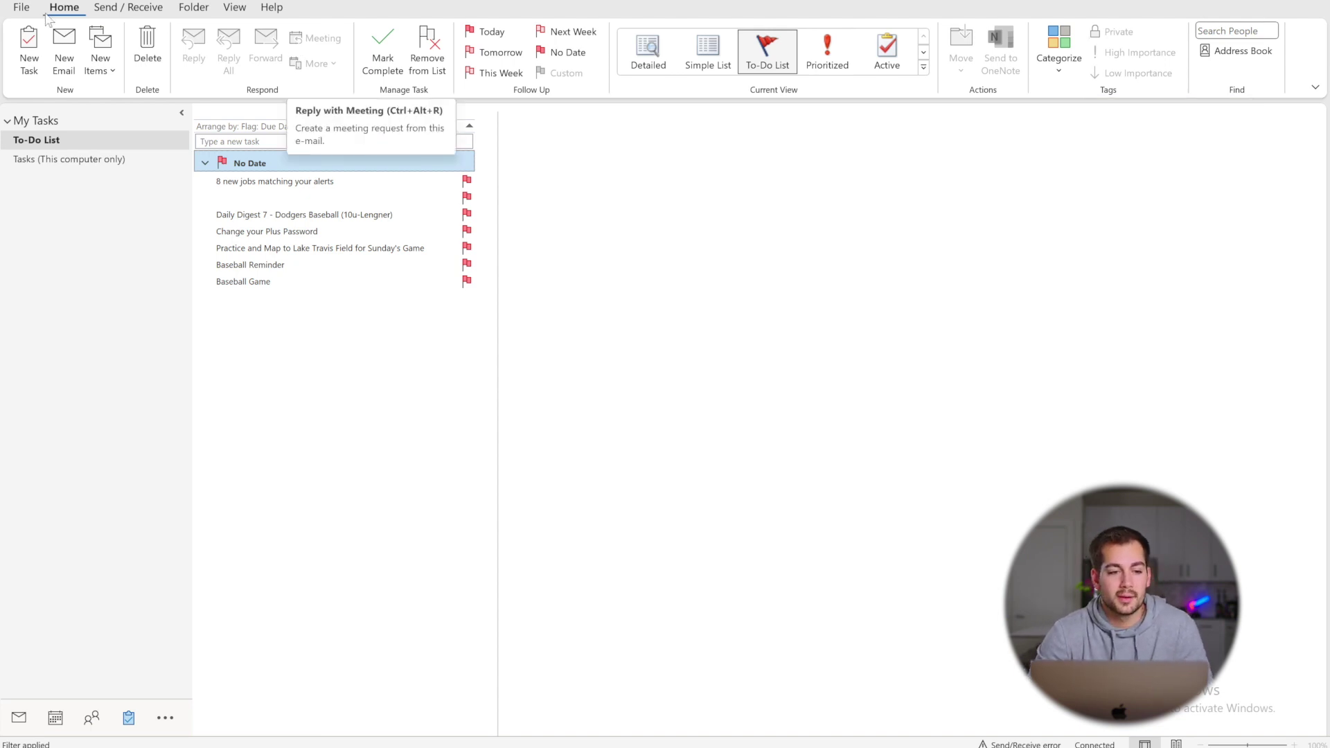
Set a new email's Delay Delivery to not deliver before 12/12/2022 at 5:00 PM
{"action": "left_click", "coordinate": [70, 44]}
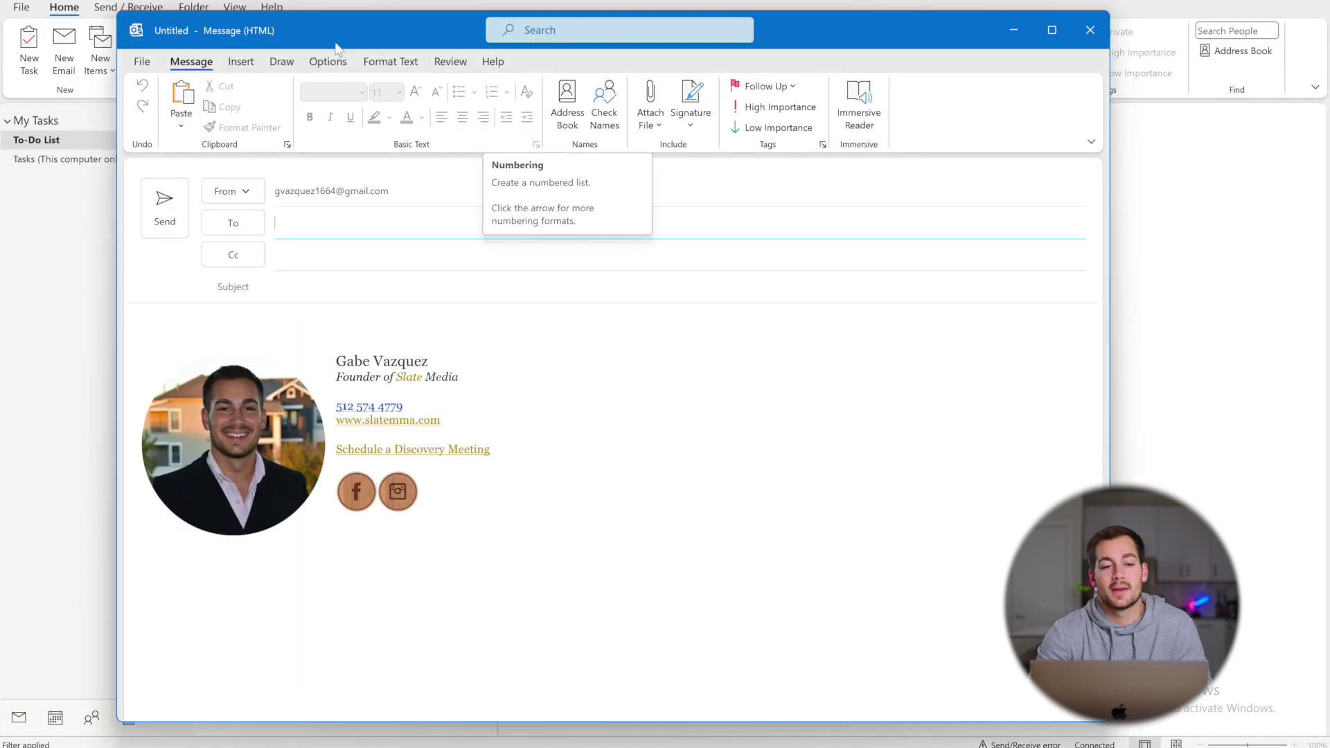
{"action": "left_click", "coordinate": [336, 61]}
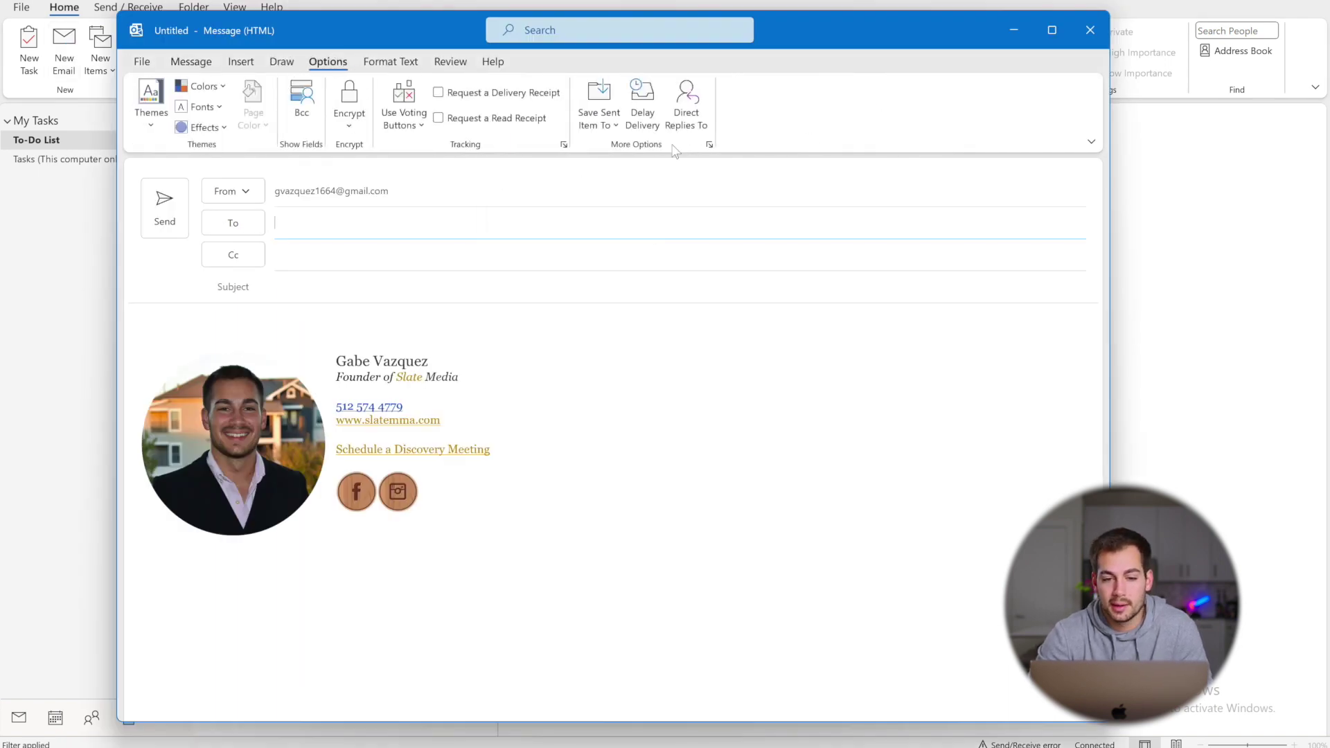
{"action": "left_click", "coordinate": [638, 109]}
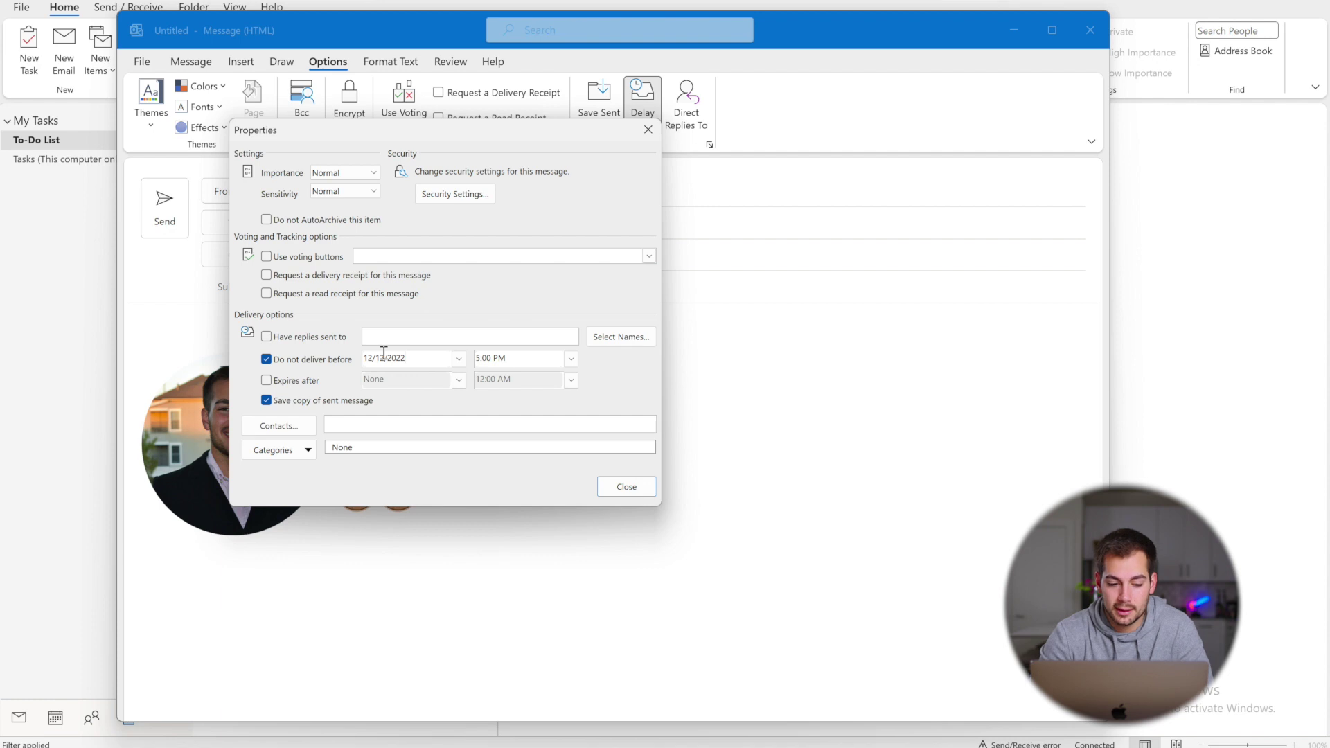
{"action": "left_click", "coordinate": [515, 355]}
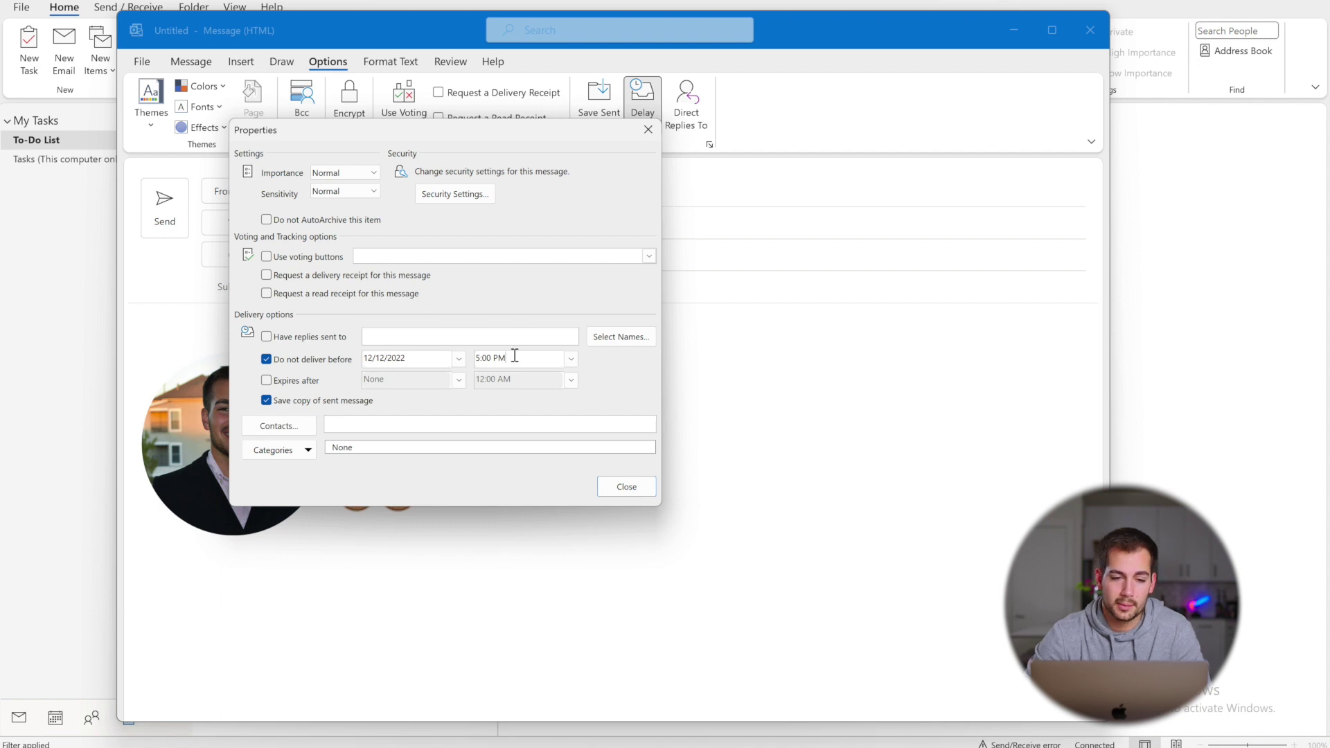
{"action": "left_click", "coordinate": [629, 486]}
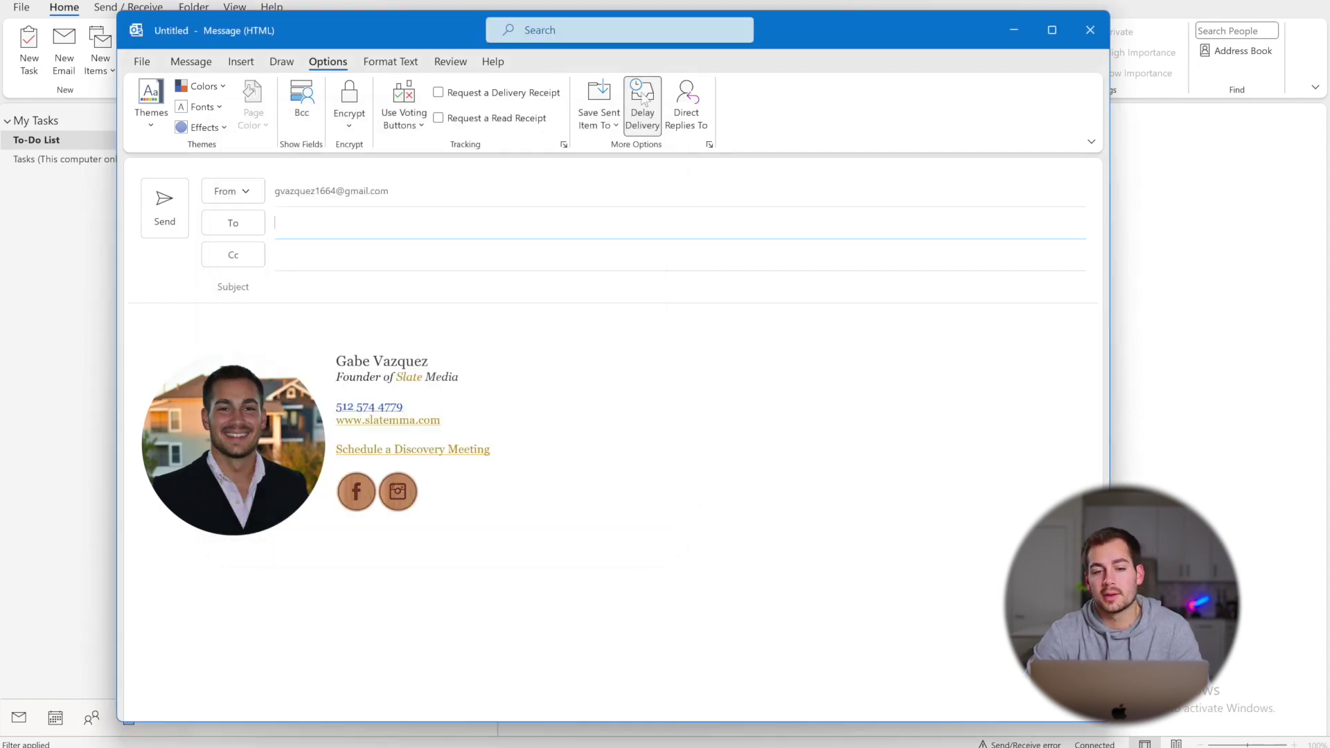